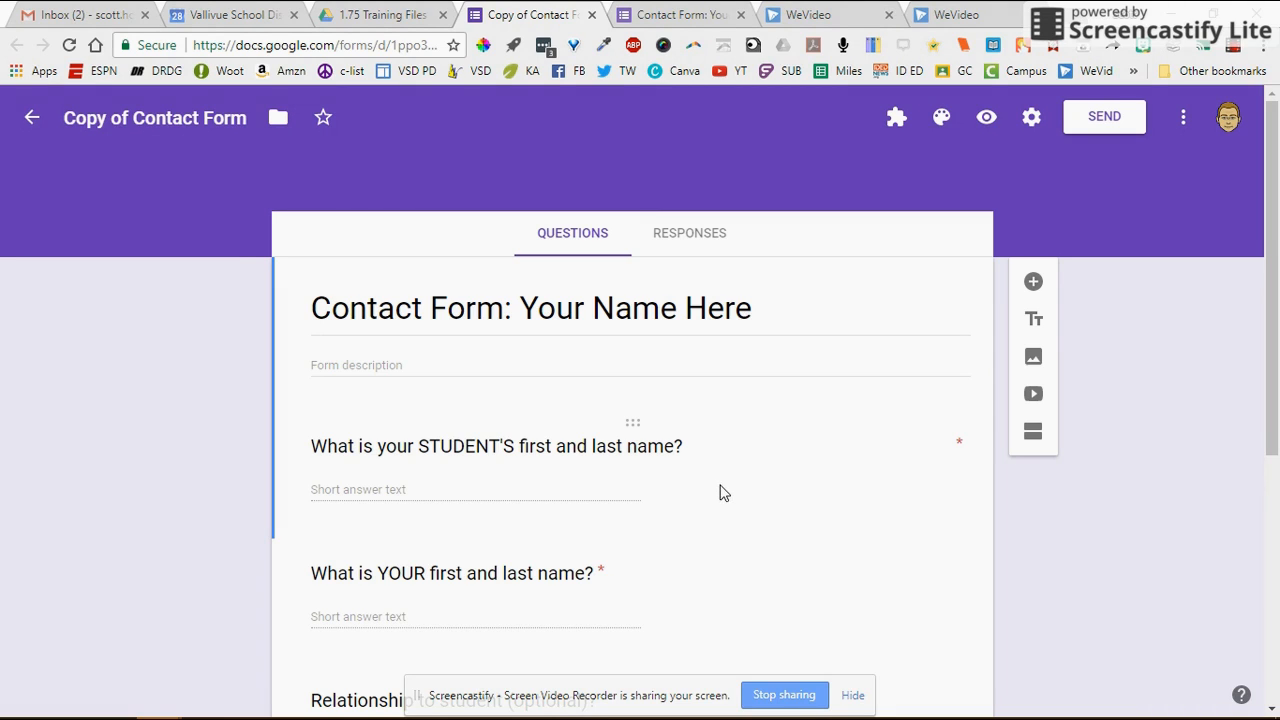
Review the contact form's questions on student name, own name, relationship to student and email address.
scroll(715, 462, down, 1)
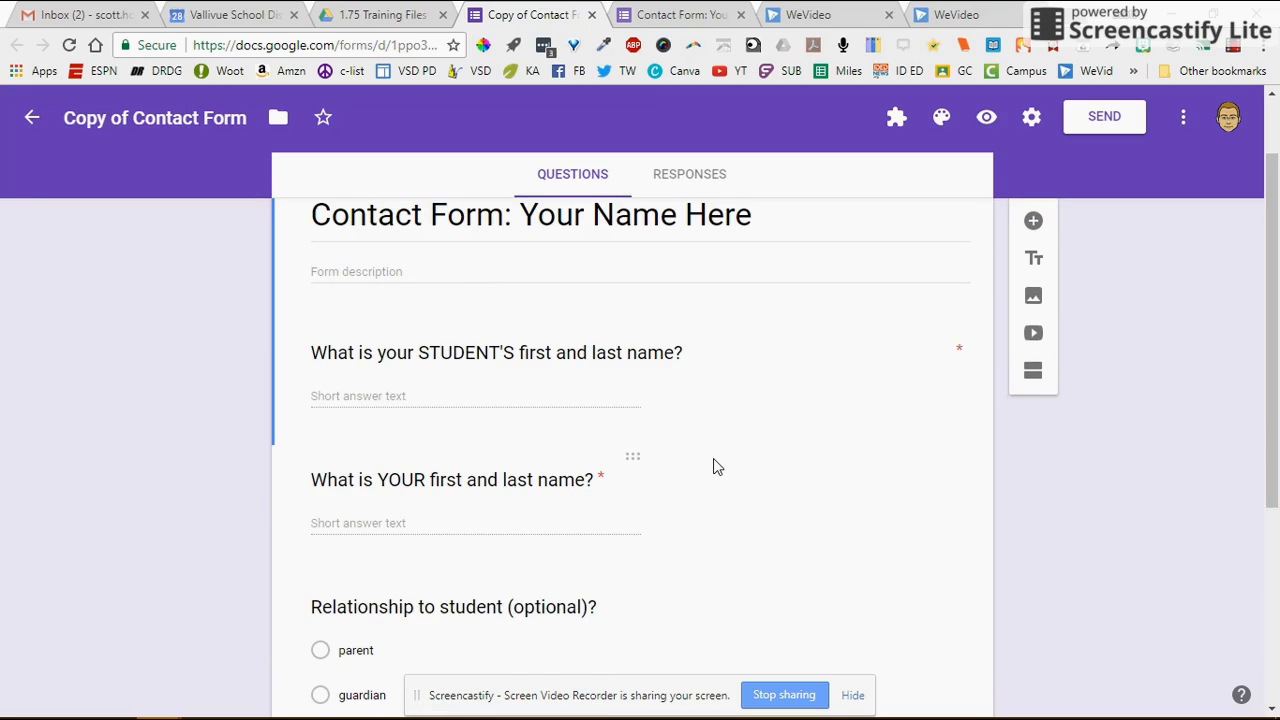
scroll(713, 465, down, 2)
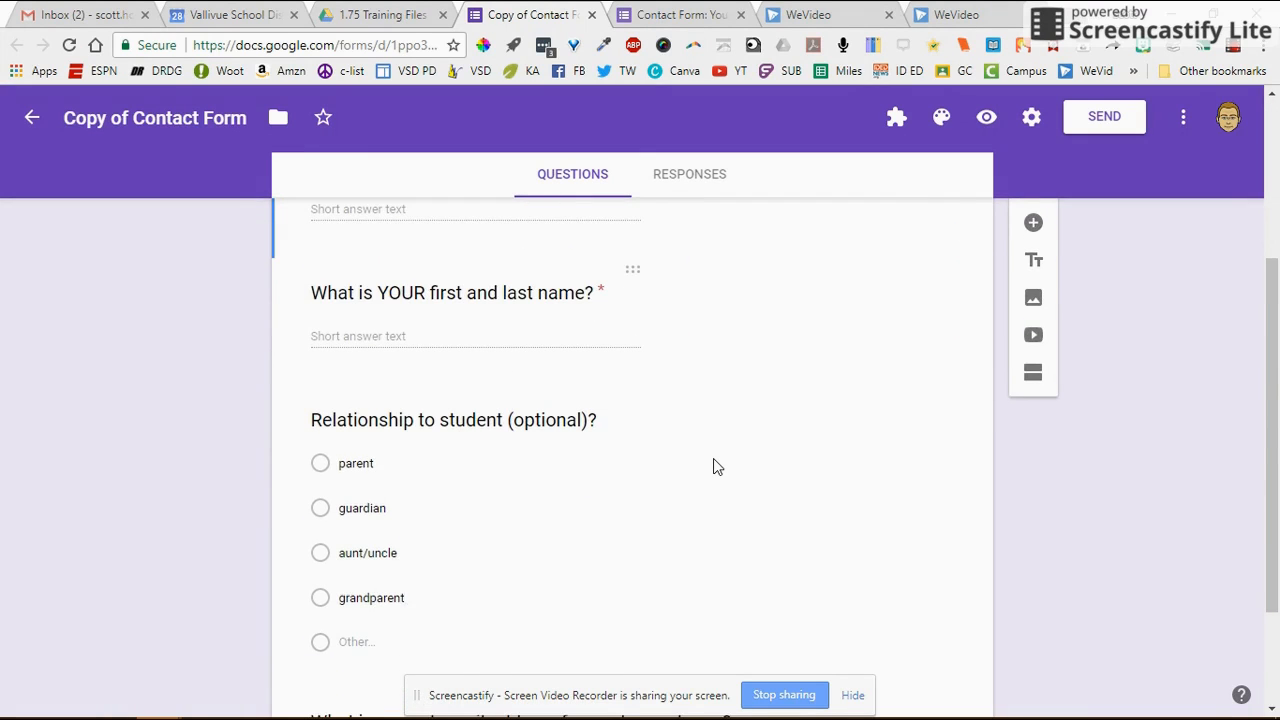
scroll(716, 466, up, 1)
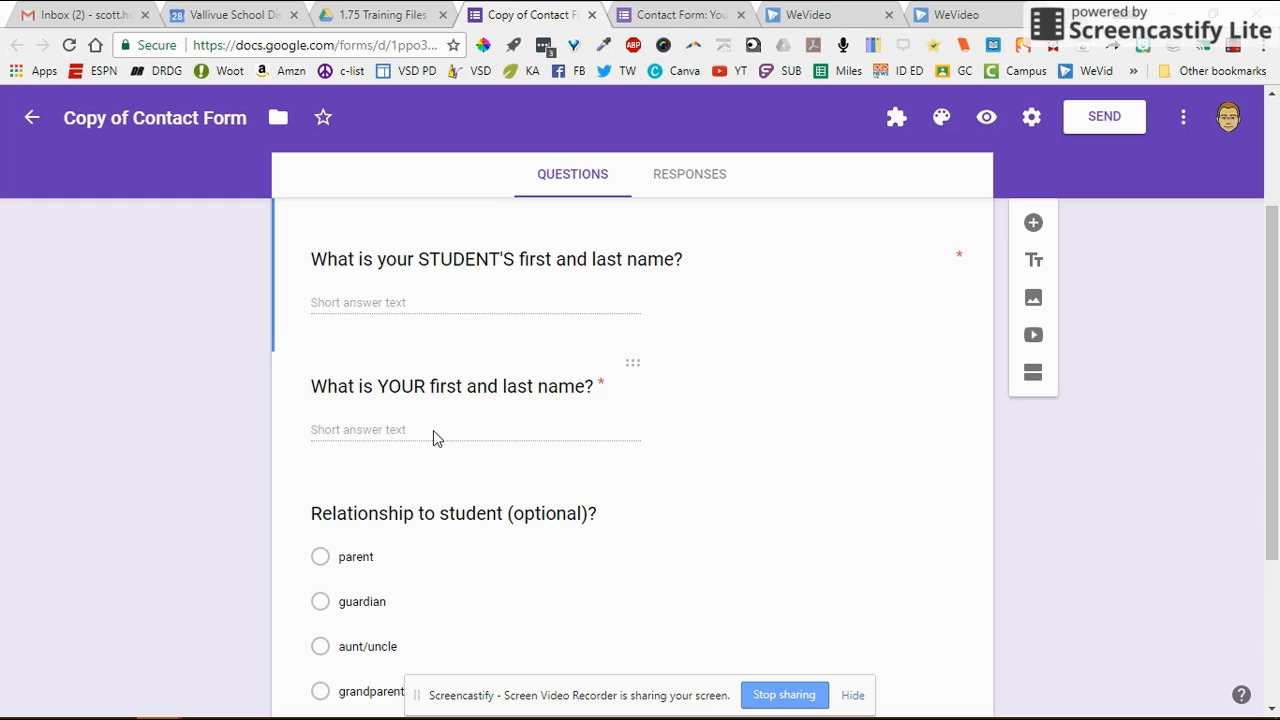
scroll(435, 437, down, 2)
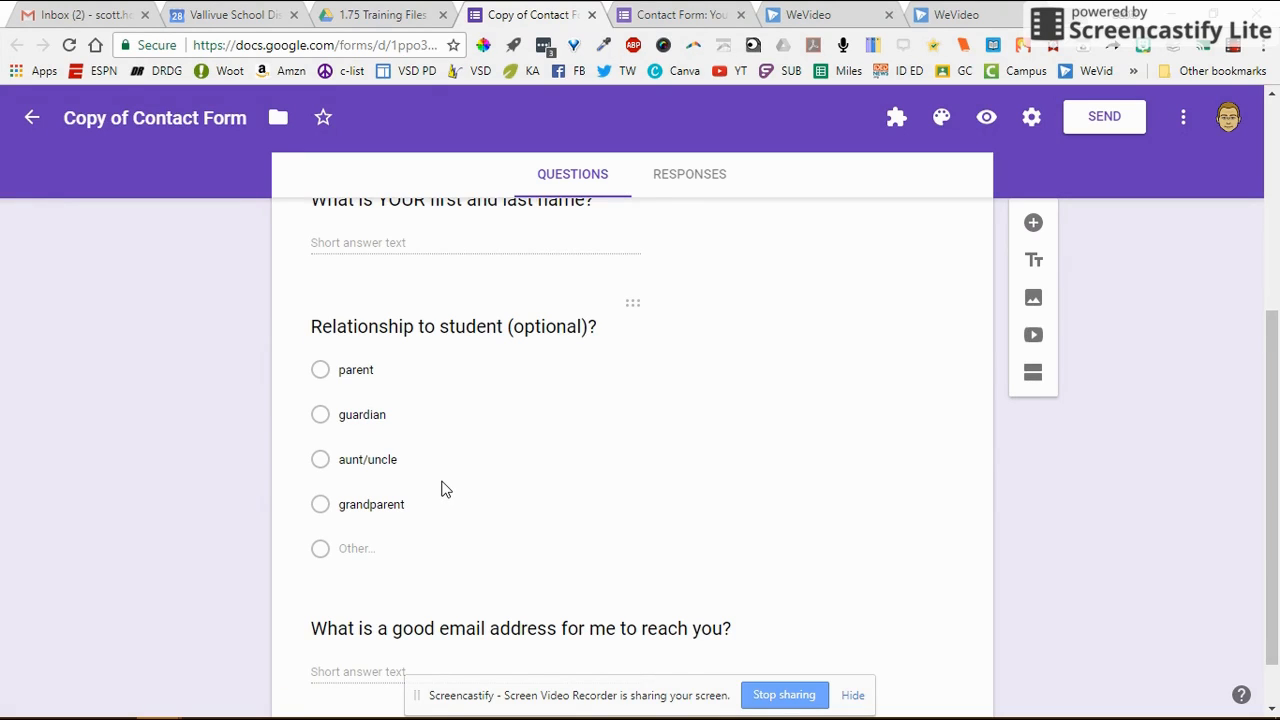
scroll(443, 487, down, 1)
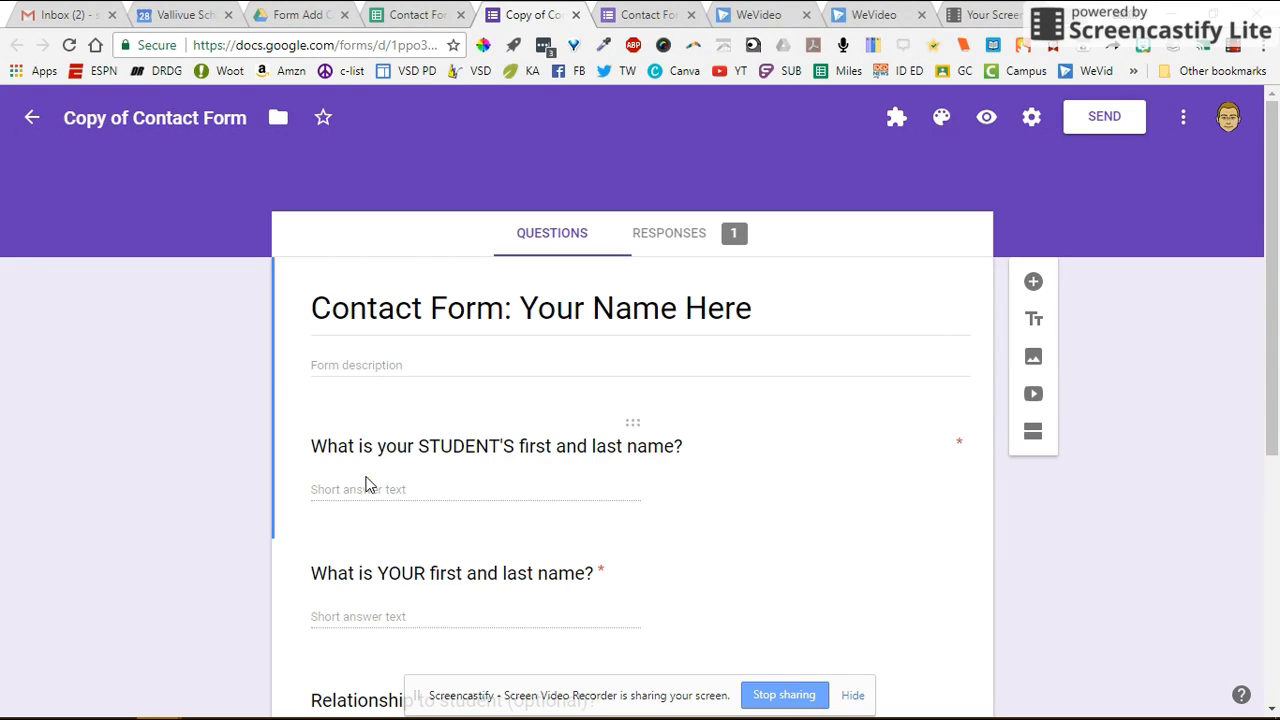
Look through the contact form's response summary and create a new spreadsheet as the response destination.
click(684, 246)
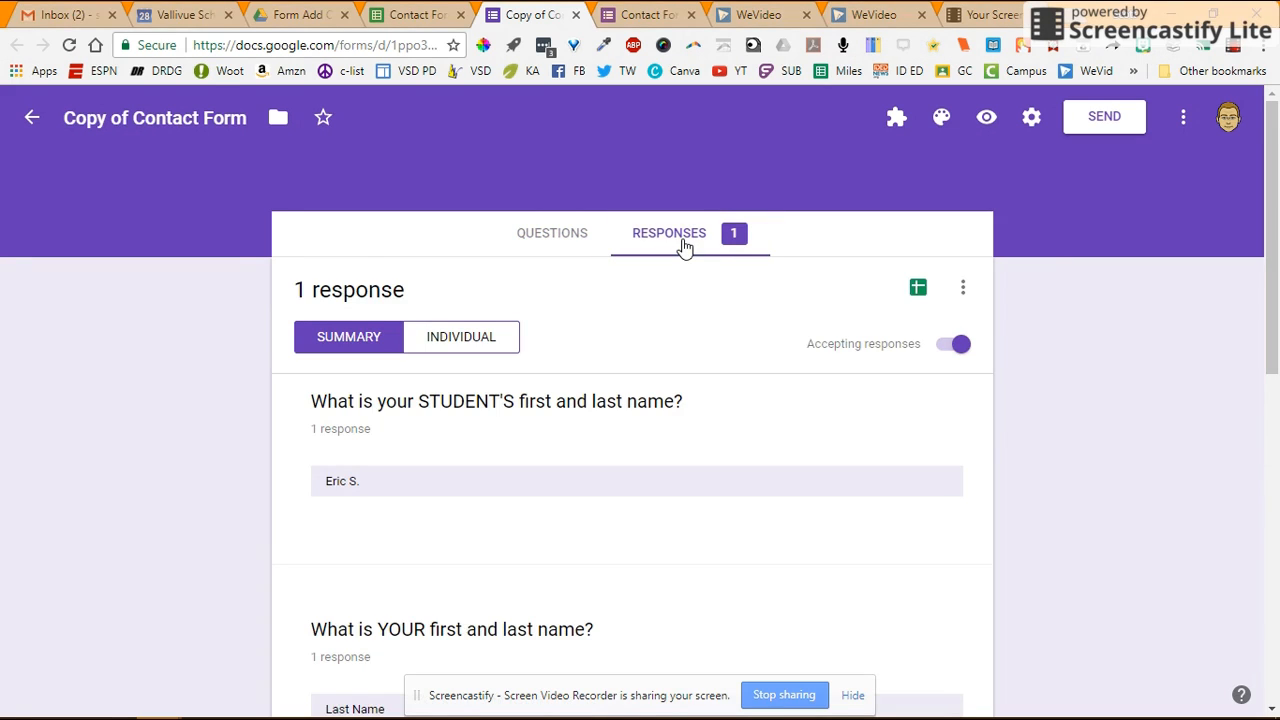
scroll(593, 433, down, 4)
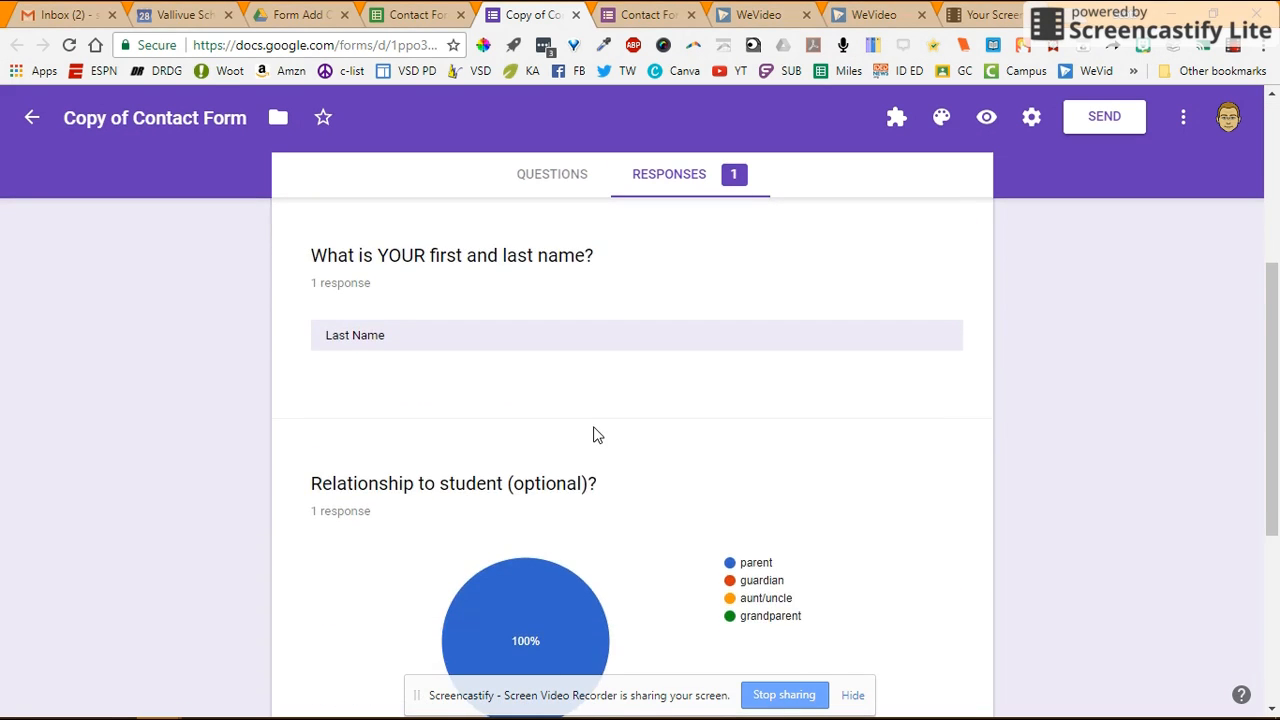
scroll(593, 434, up, 4)
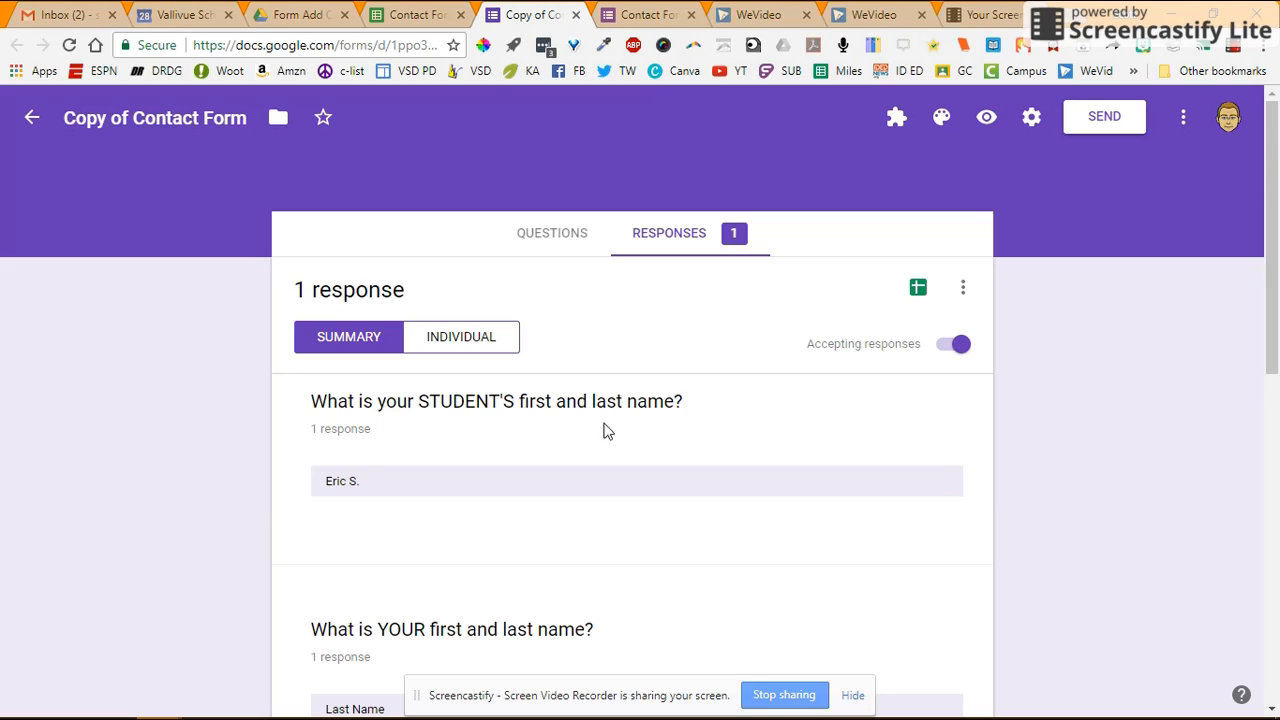
click(920, 292)
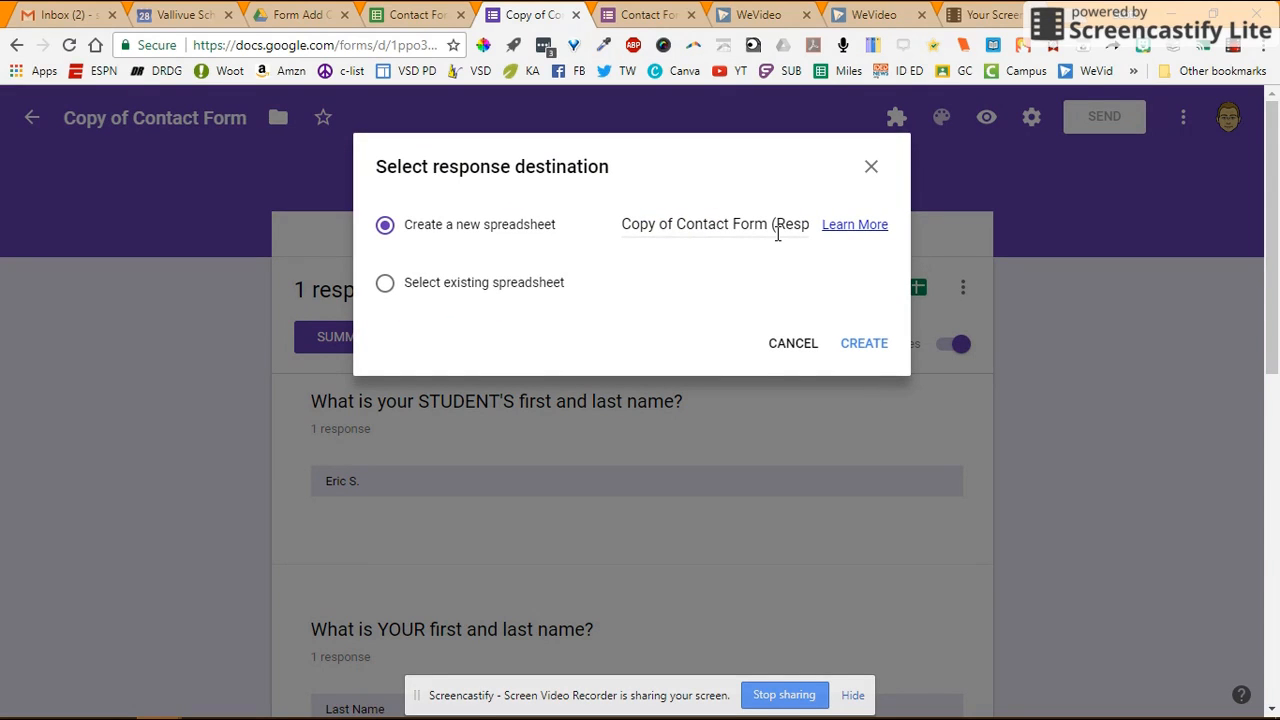
click(866, 346)
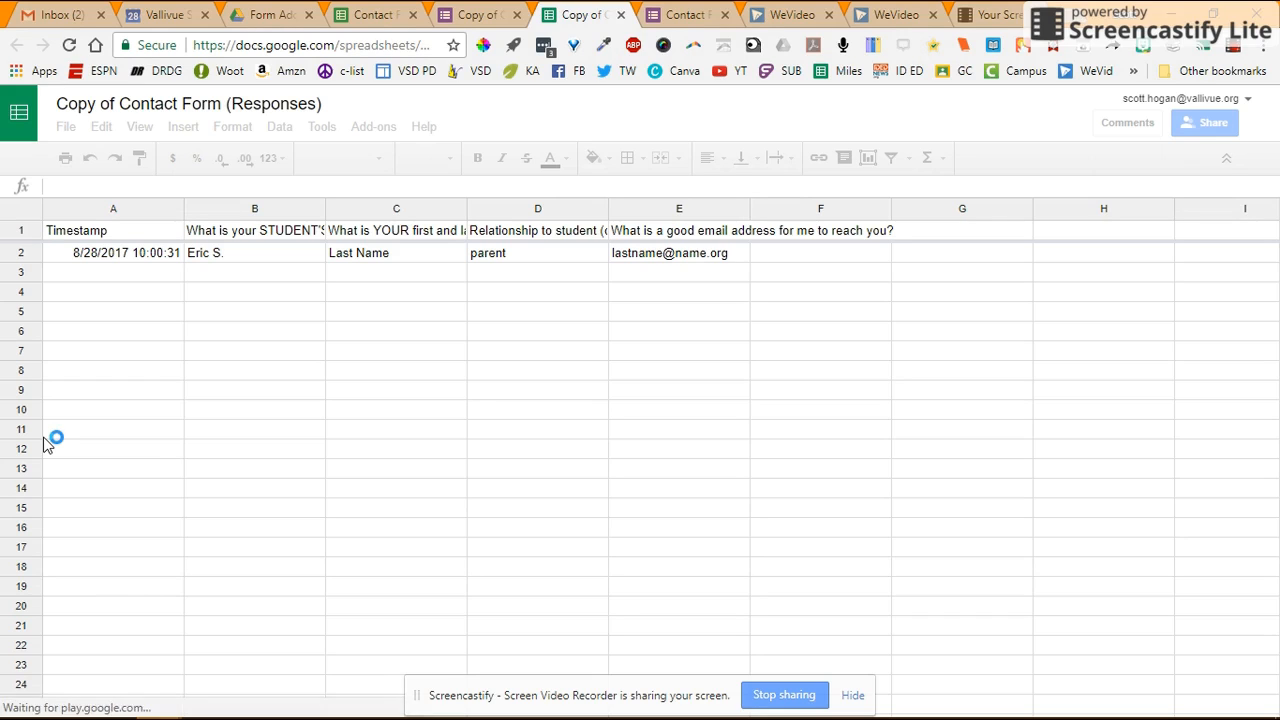
Wrap the text of the question headers in row 1 of the responses sheet.
click(20, 231)
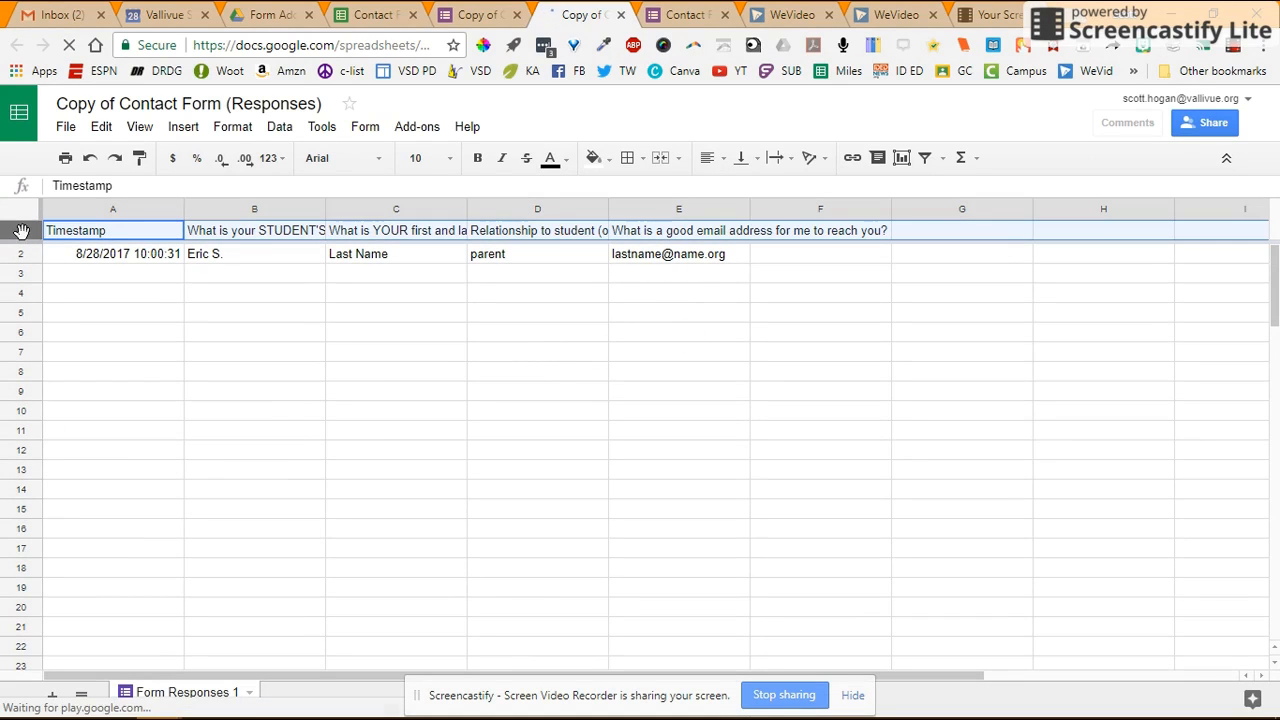
click(783, 158)
click(806, 192)
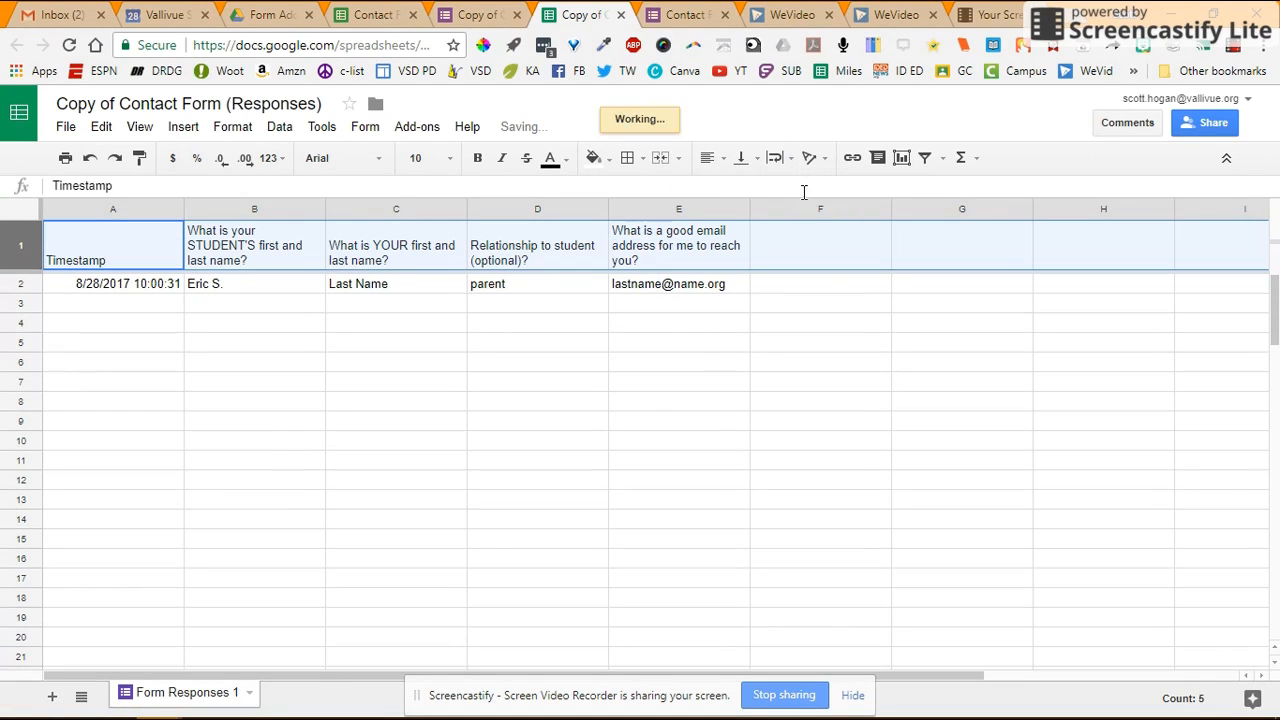
Enter the header "Combined Info" in cell F1, beside the email address column.
click(800, 252)
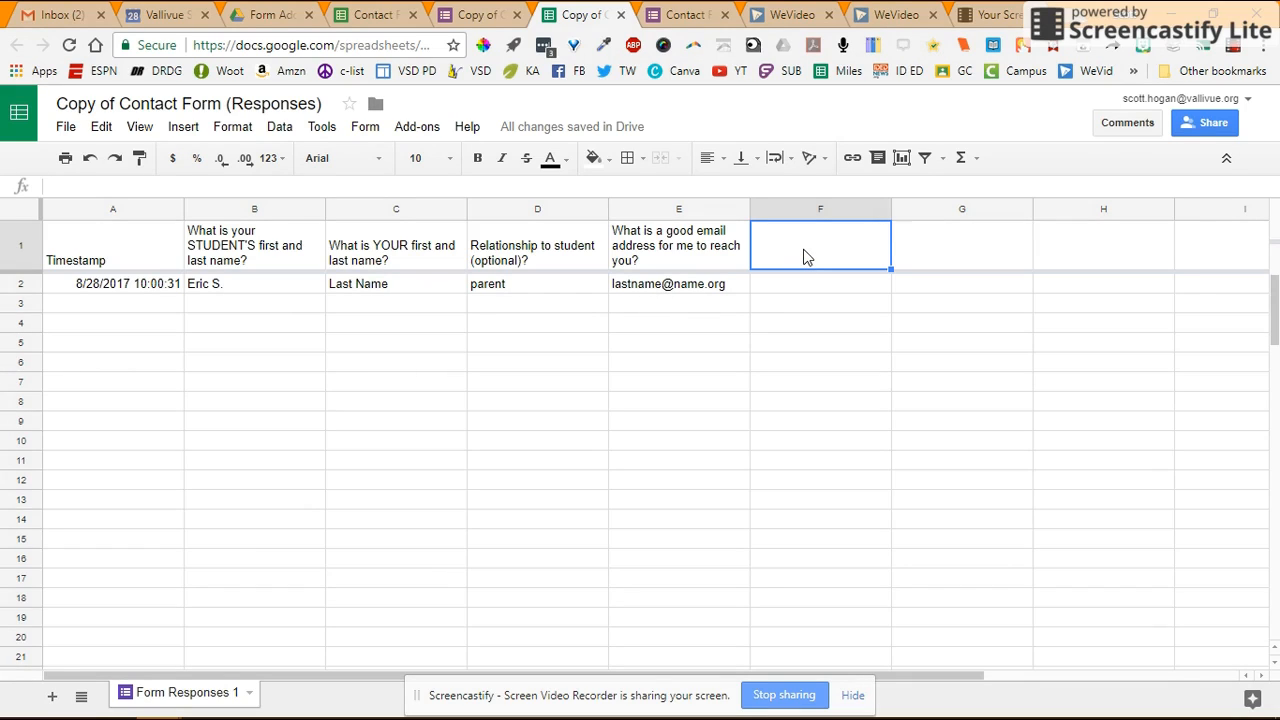
text(C)
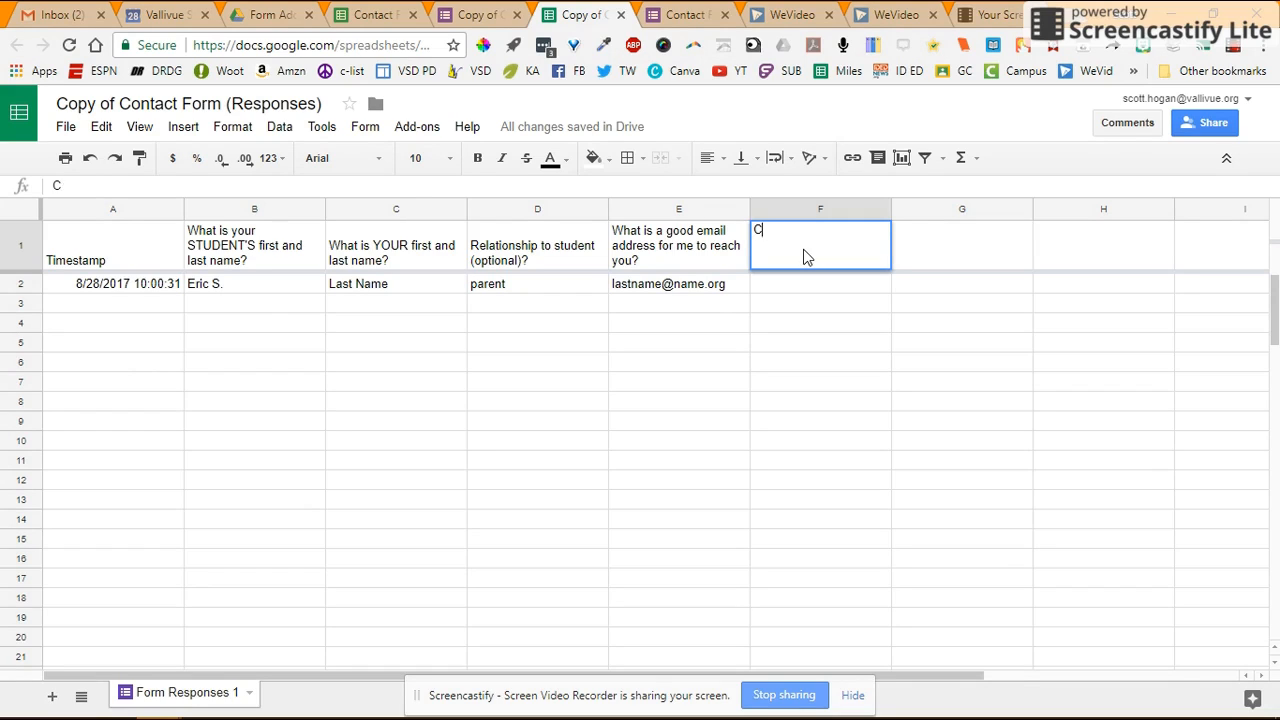
text(ombined Info)
Enter =CONCATENATE(B2," <",E2,">") in cell F2 and widen column F to fit the combined text.
click(812, 288)
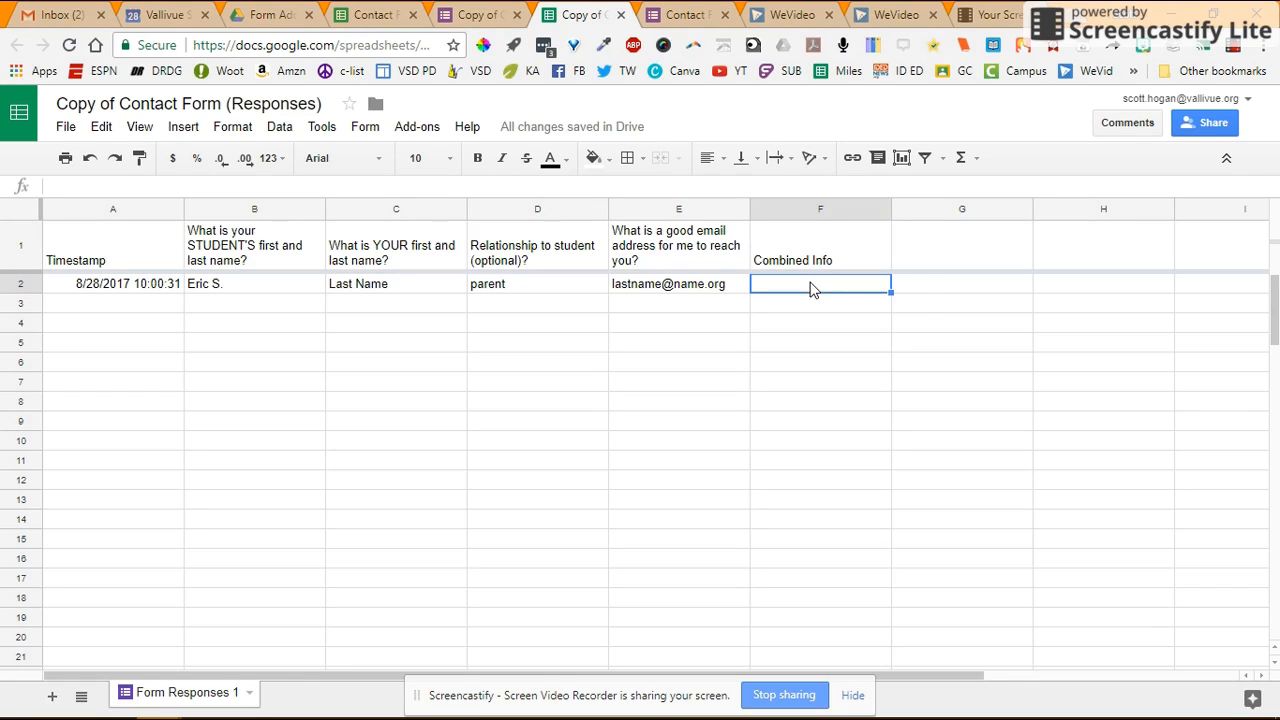
text(=CONCATENATE(B2," <",E2,">"))
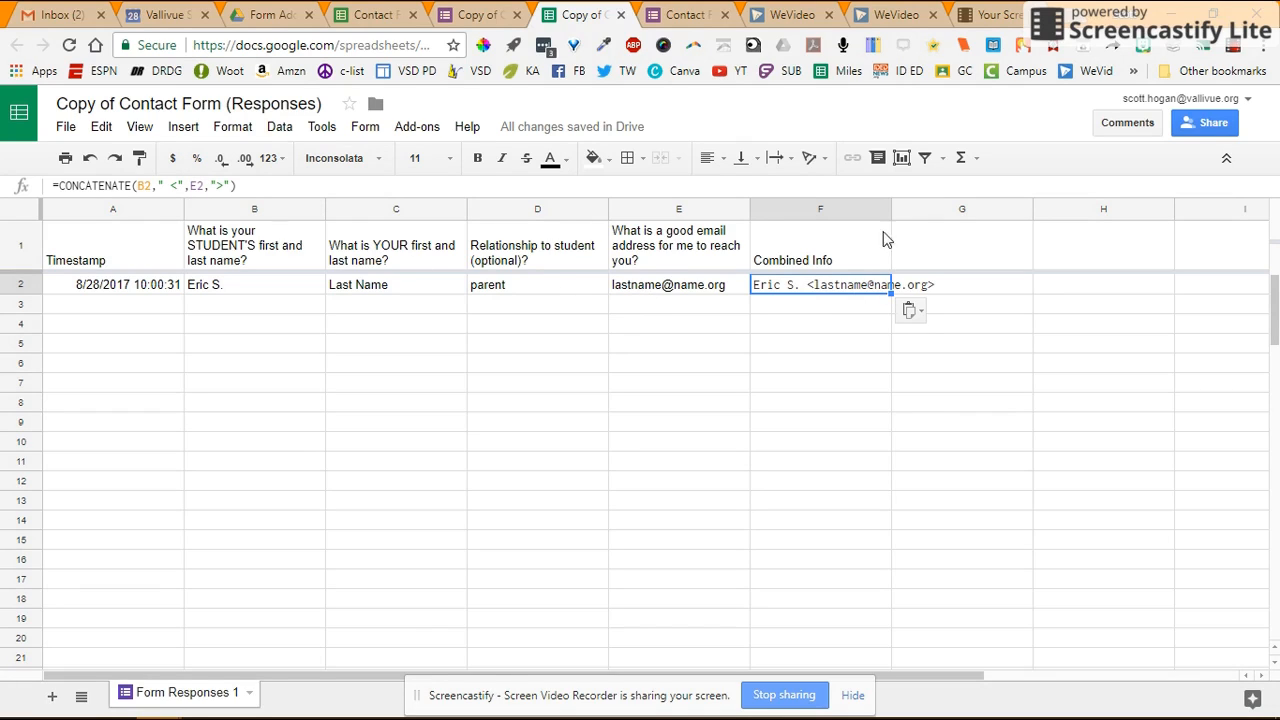
drag(891, 211, 960, 217)
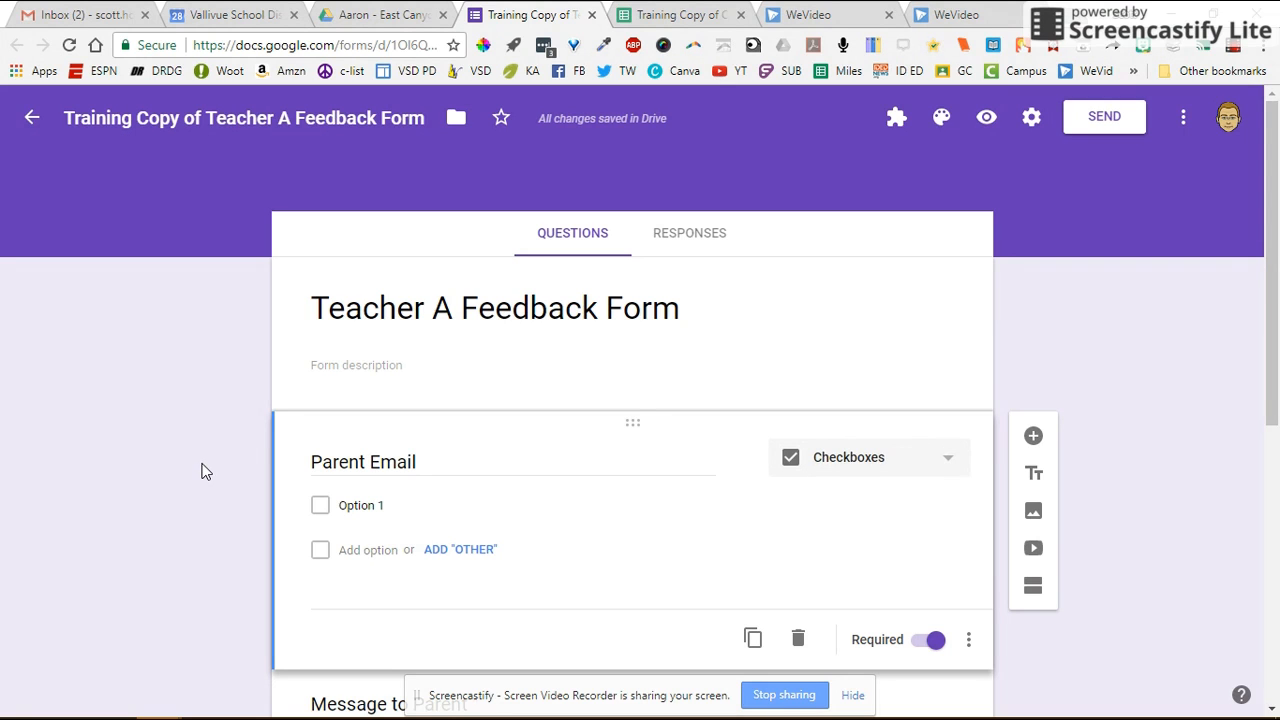
Look over the Teacher A Feedback Form and set the Parent Email question type to Checkboxes.
scroll(205, 471, down, 6)
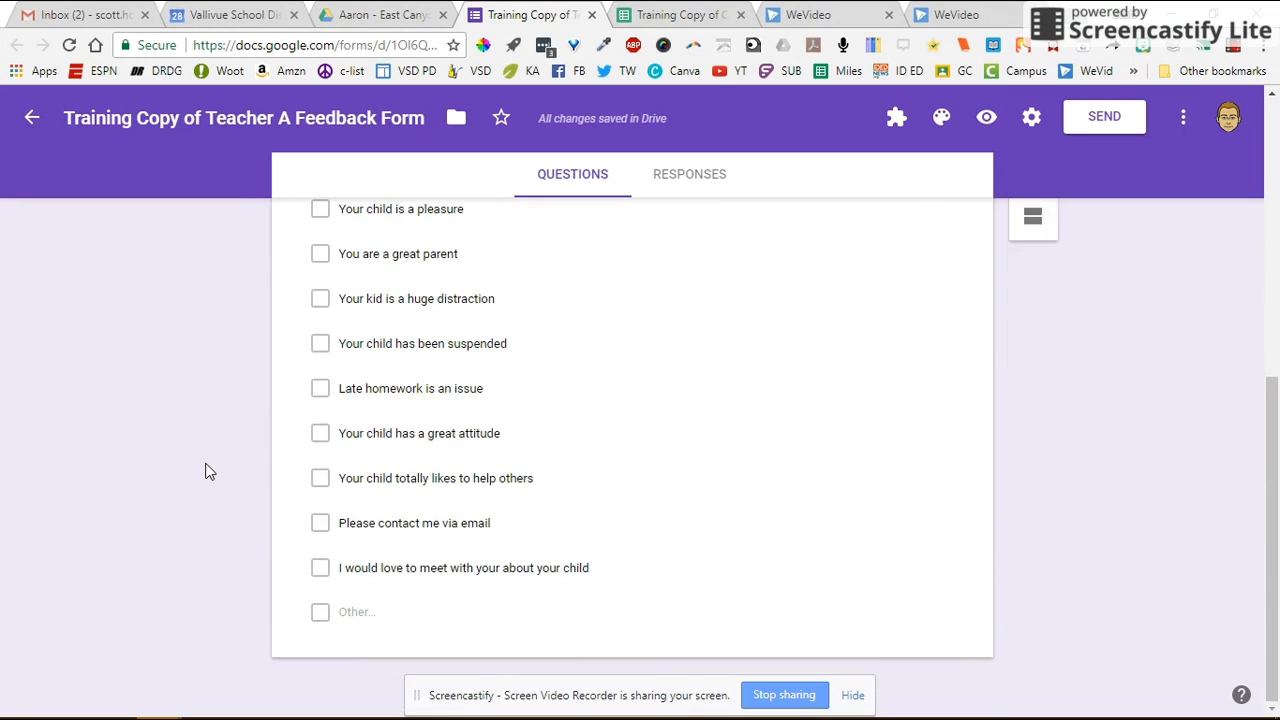
scroll(205, 471, up, 5)
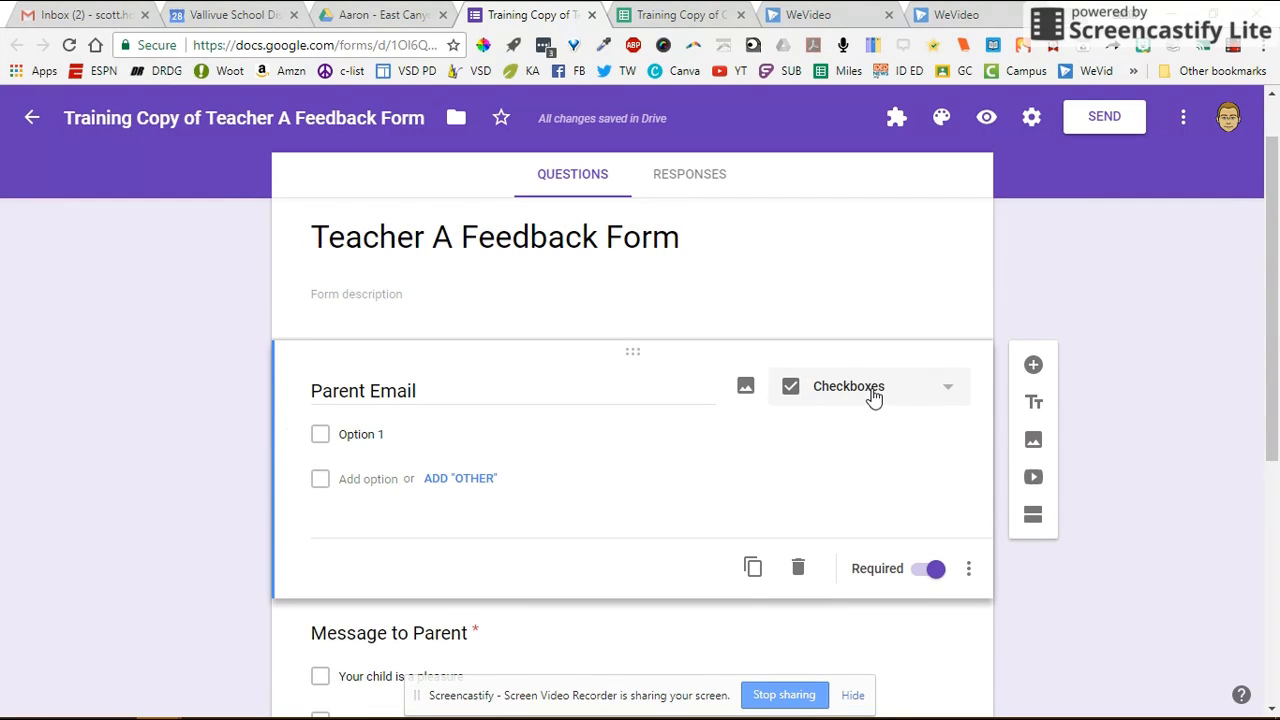
click(940, 391)
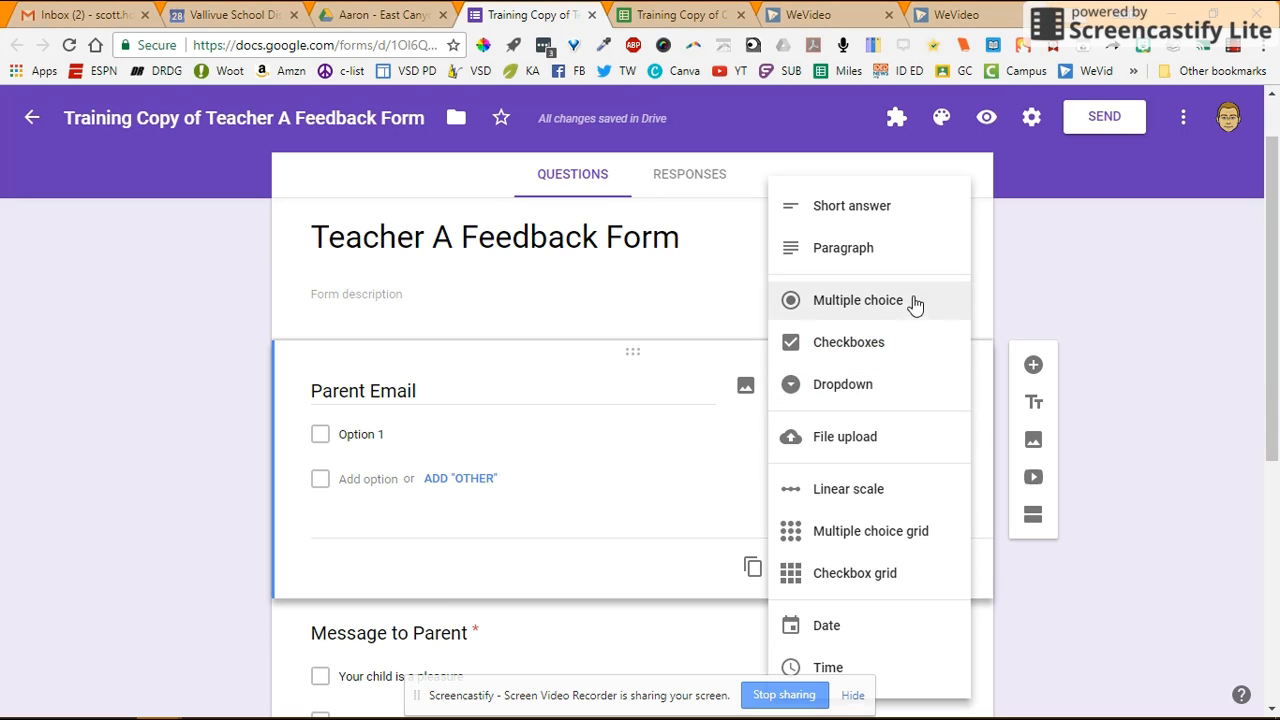
click(875, 346)
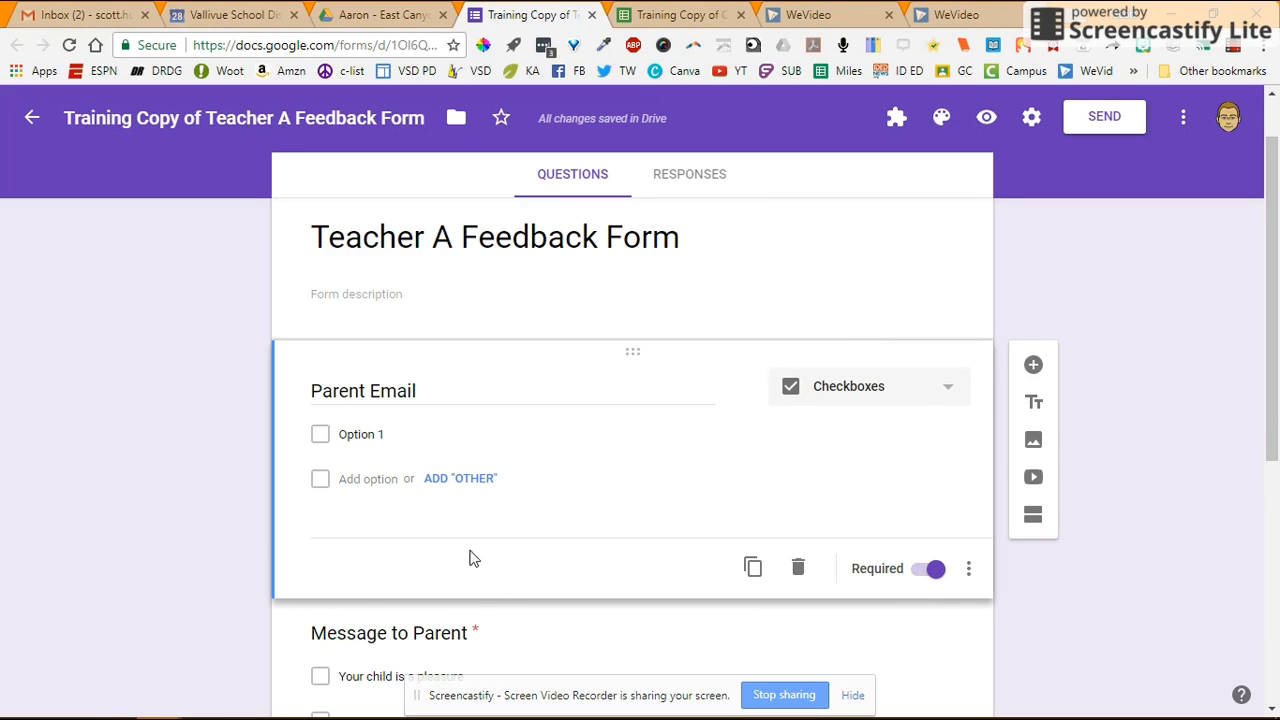
Examine the checkbox options listed under the Message to Parent question.
scroll(184, 463, down, 3)
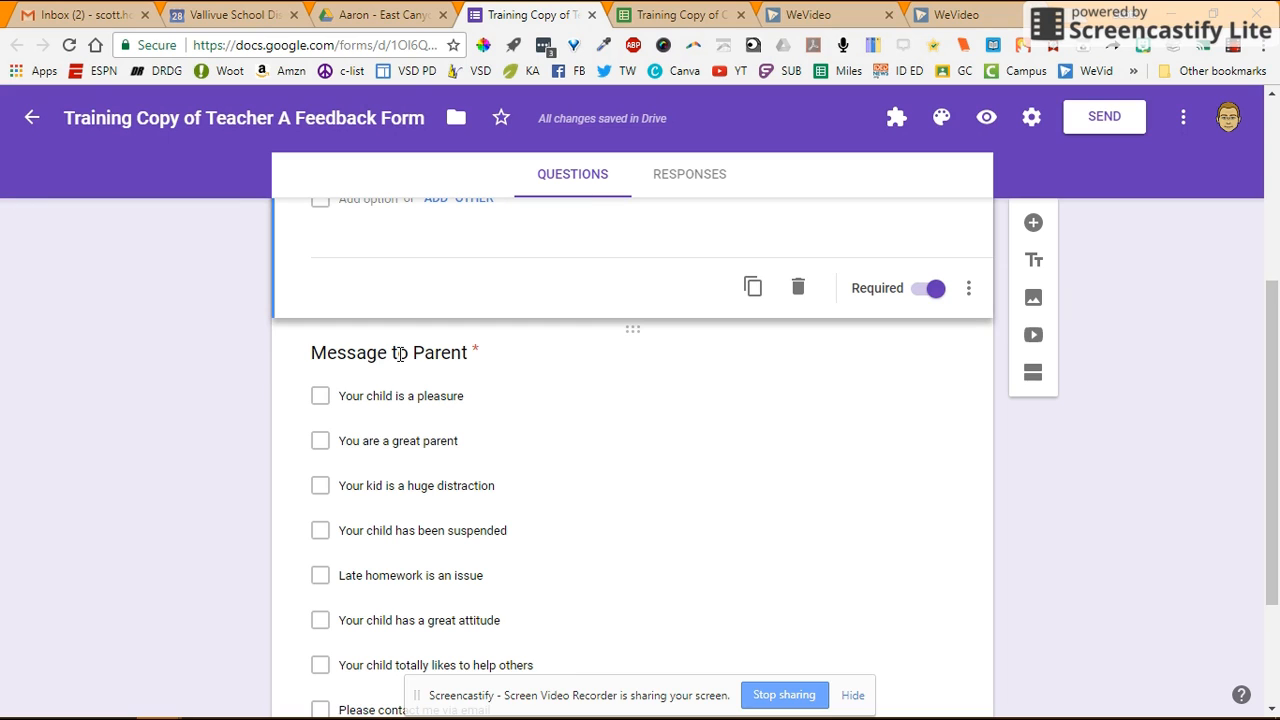
scroll(208, 404, down, 1)
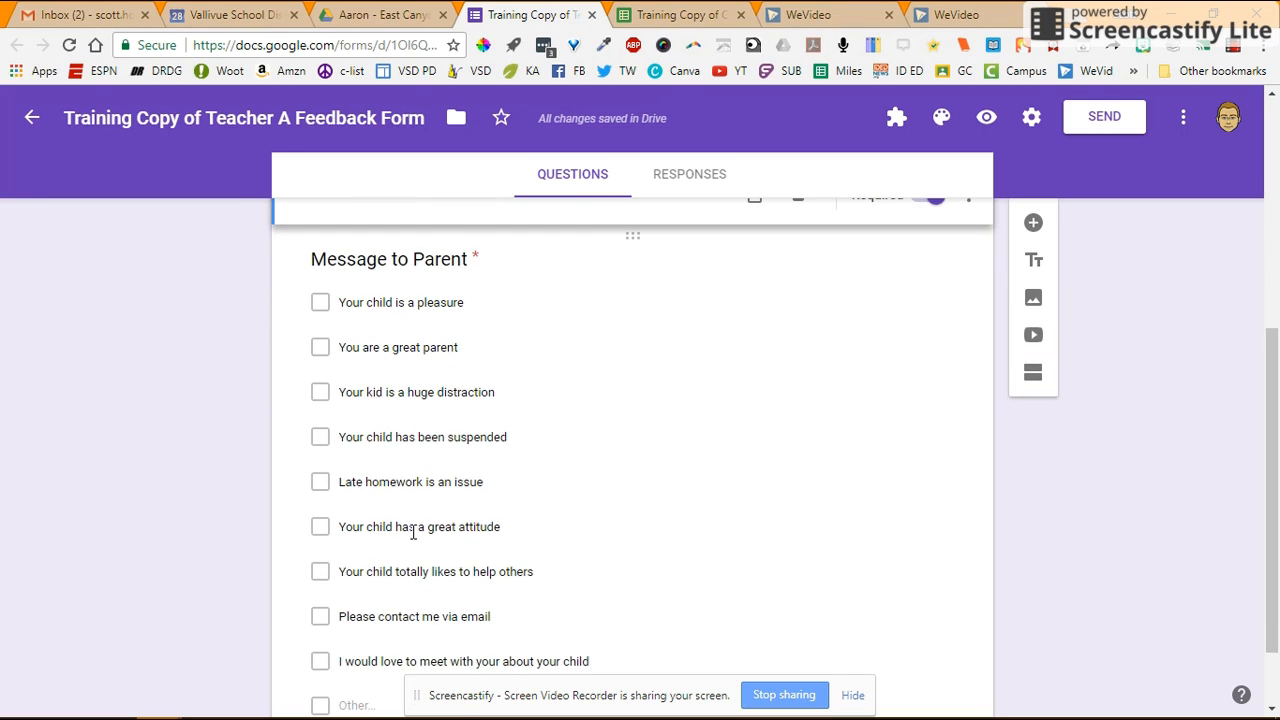
scroll(413, 533, down, 1)
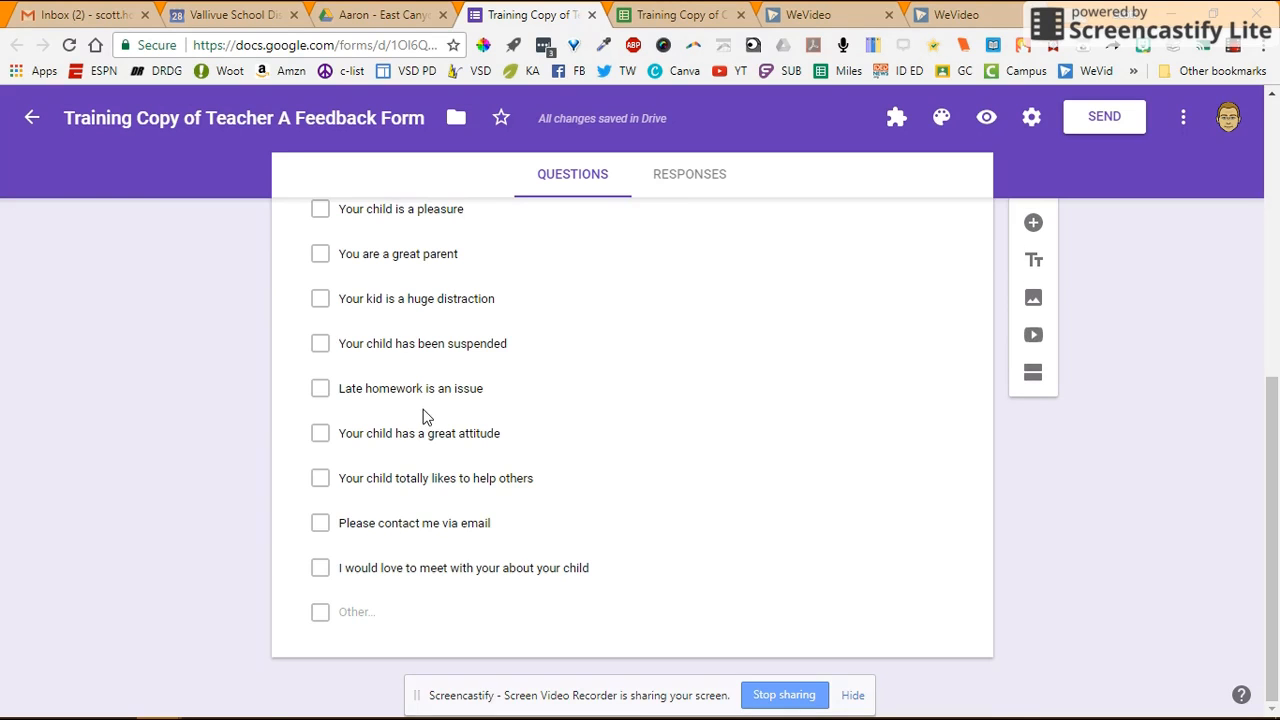
scroll(422, 416, up, 1)
scroll(424, 414, down, 1)
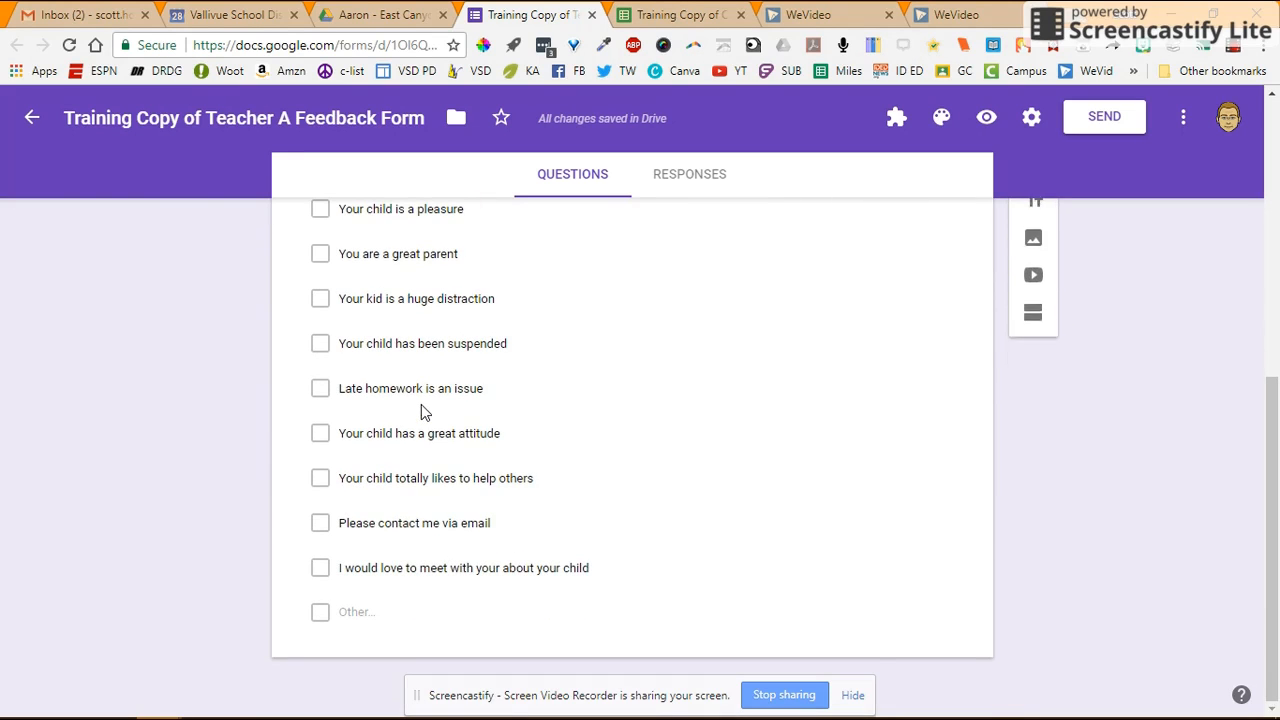
Remove the "Other" choice from the Message to Parent question and add it back.
click(606, 566)
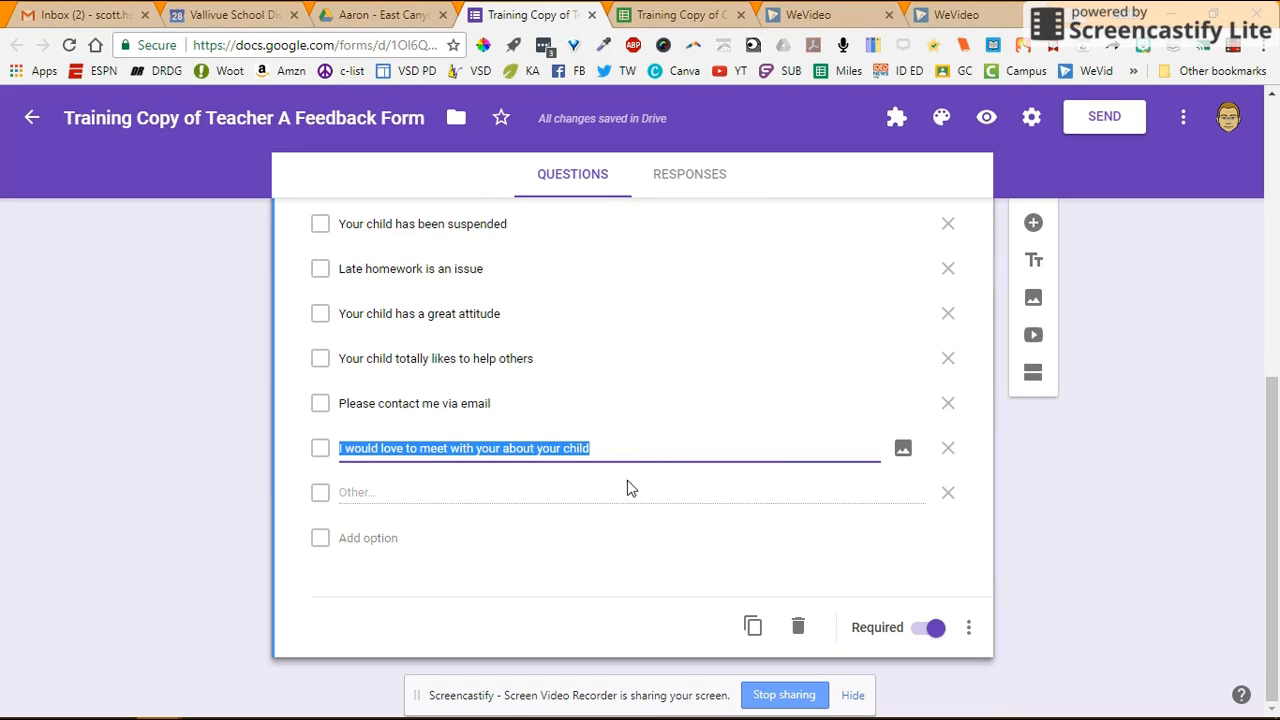
click(948, 494)
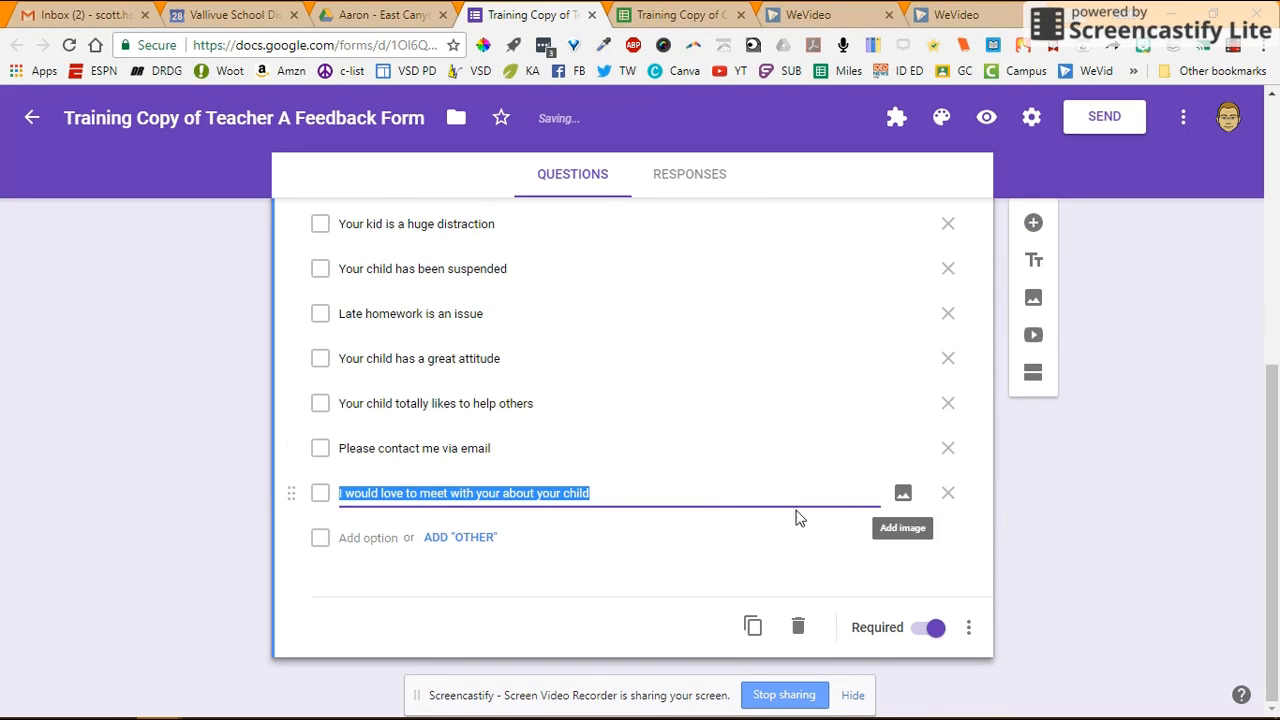
click(462, 538)
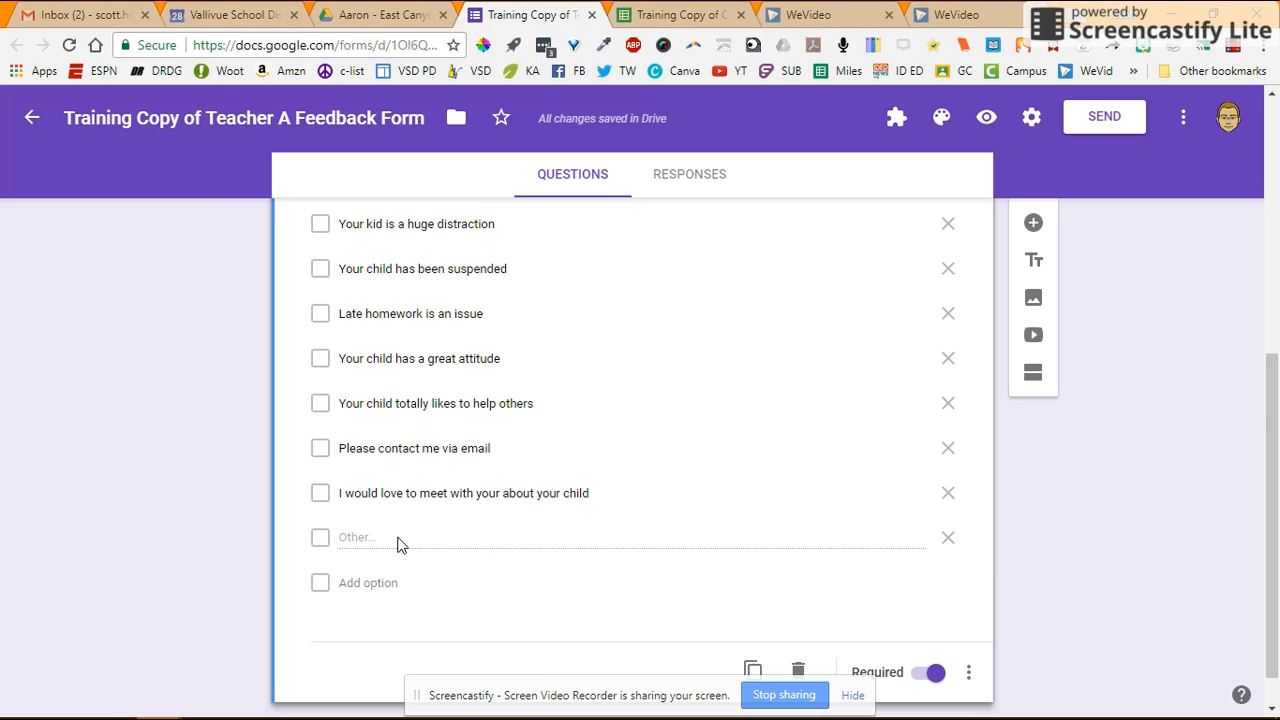
Search the add-ons store for "form ranger" and close the store.
scroll(400, 545, up, 2)
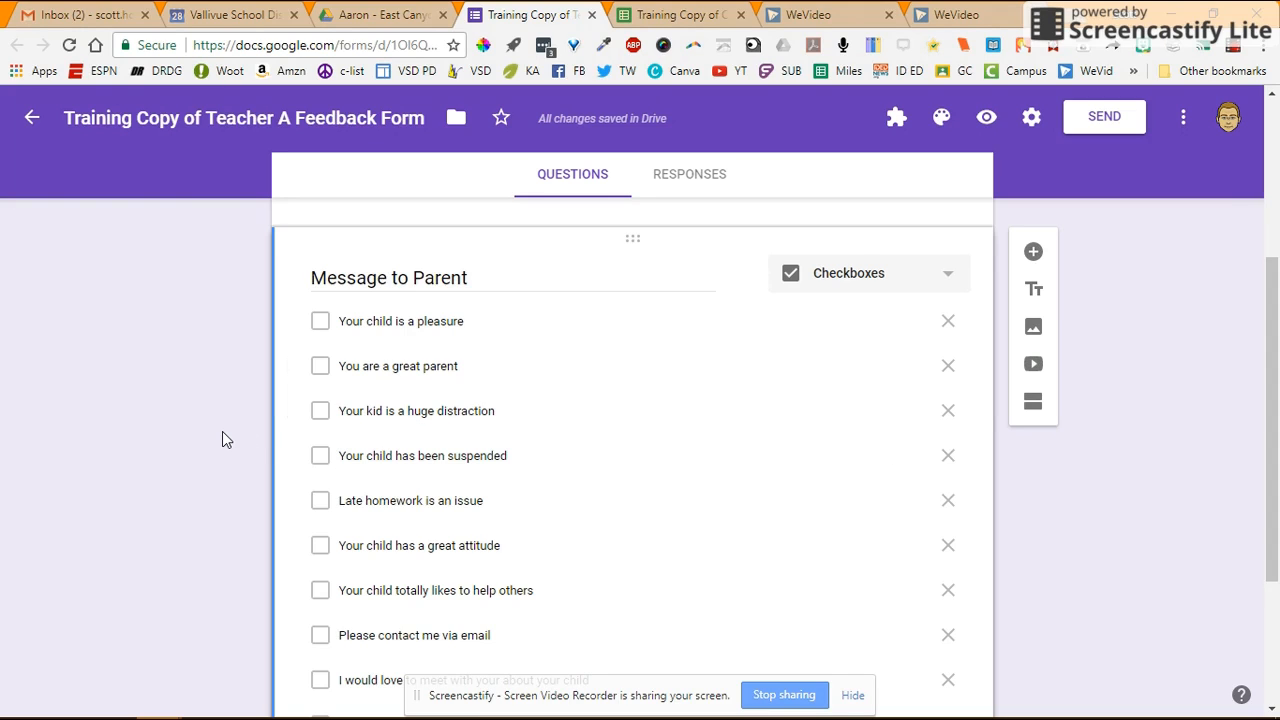
scroll(222, 432, up, 3)
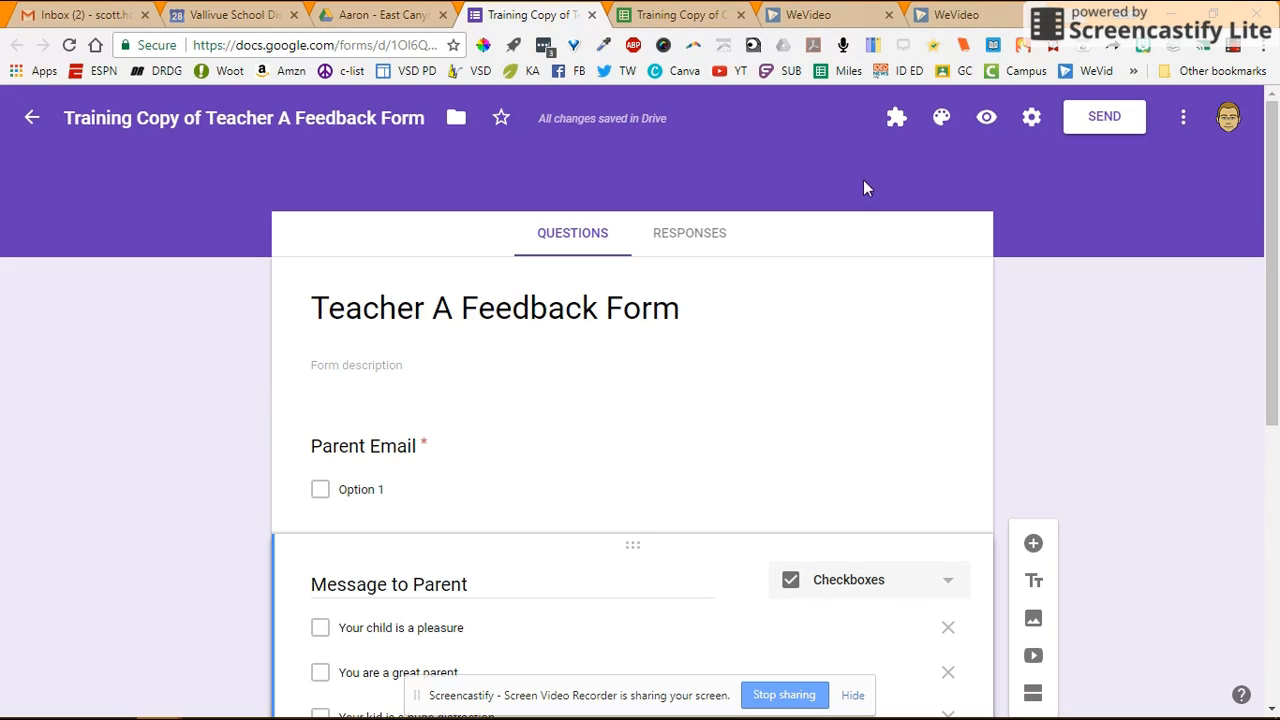
click(1184, 120)
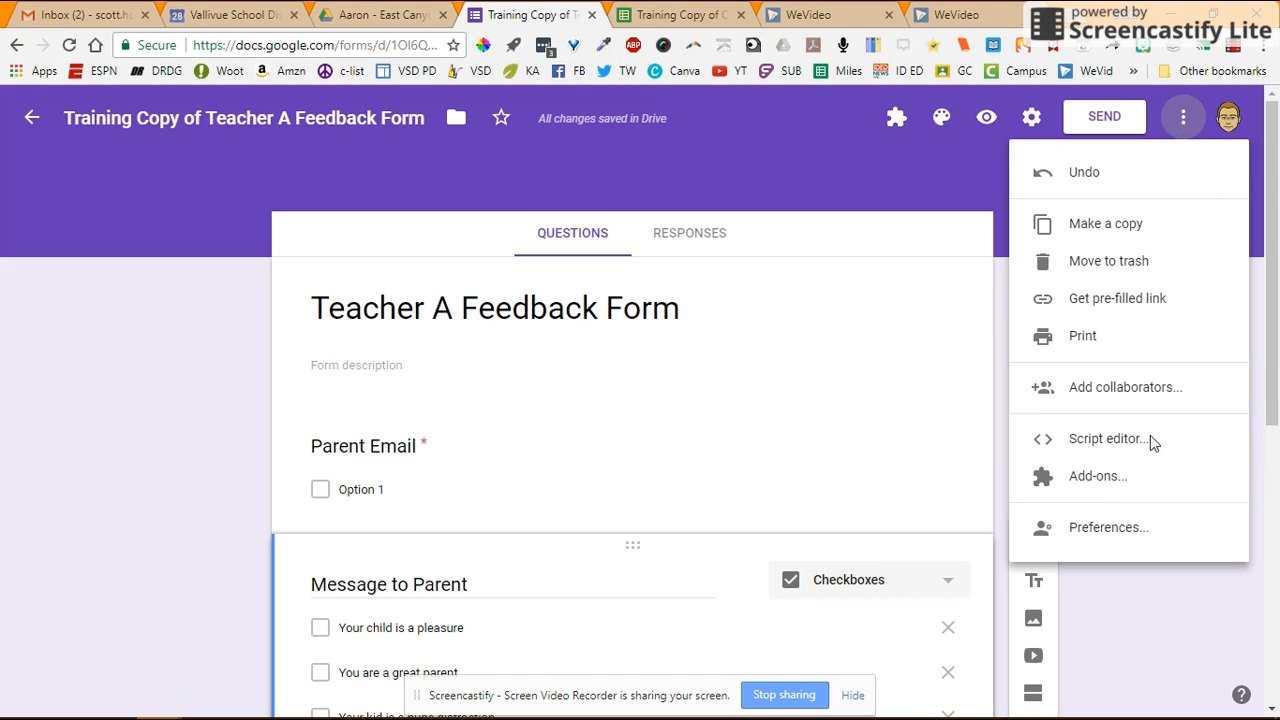
click(1082, 480)
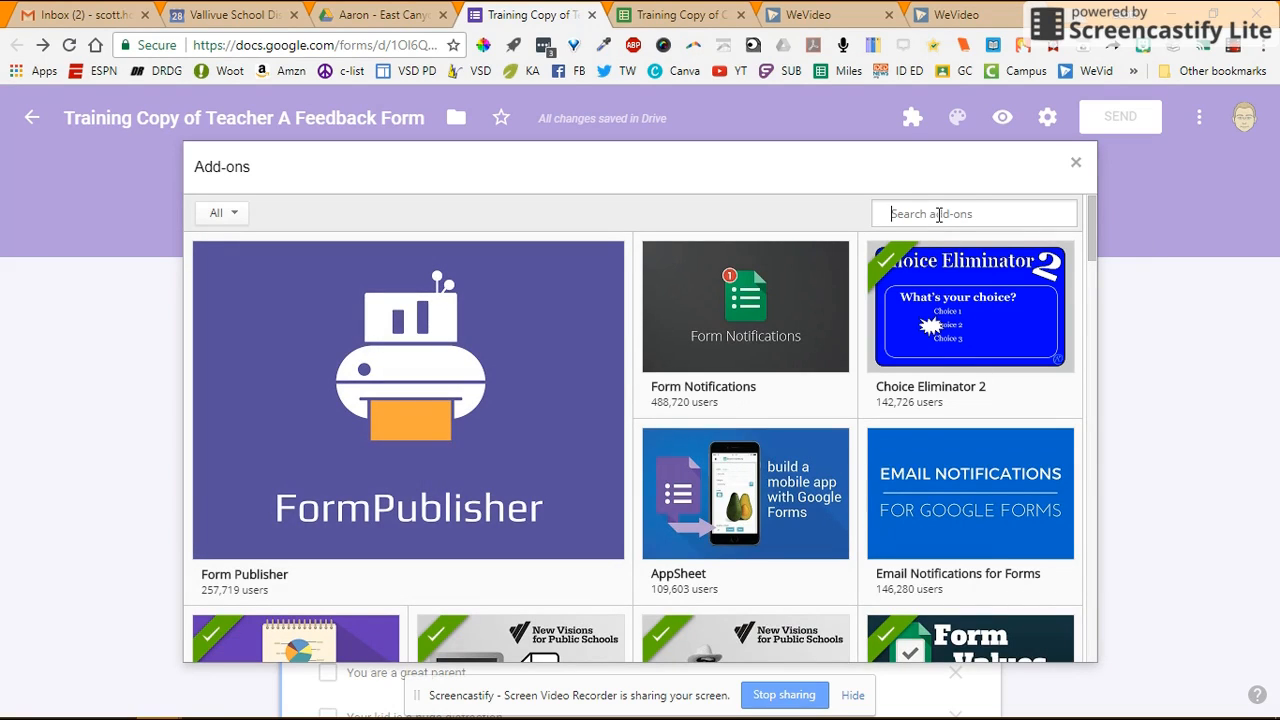
text(form ranger)
key(Return)
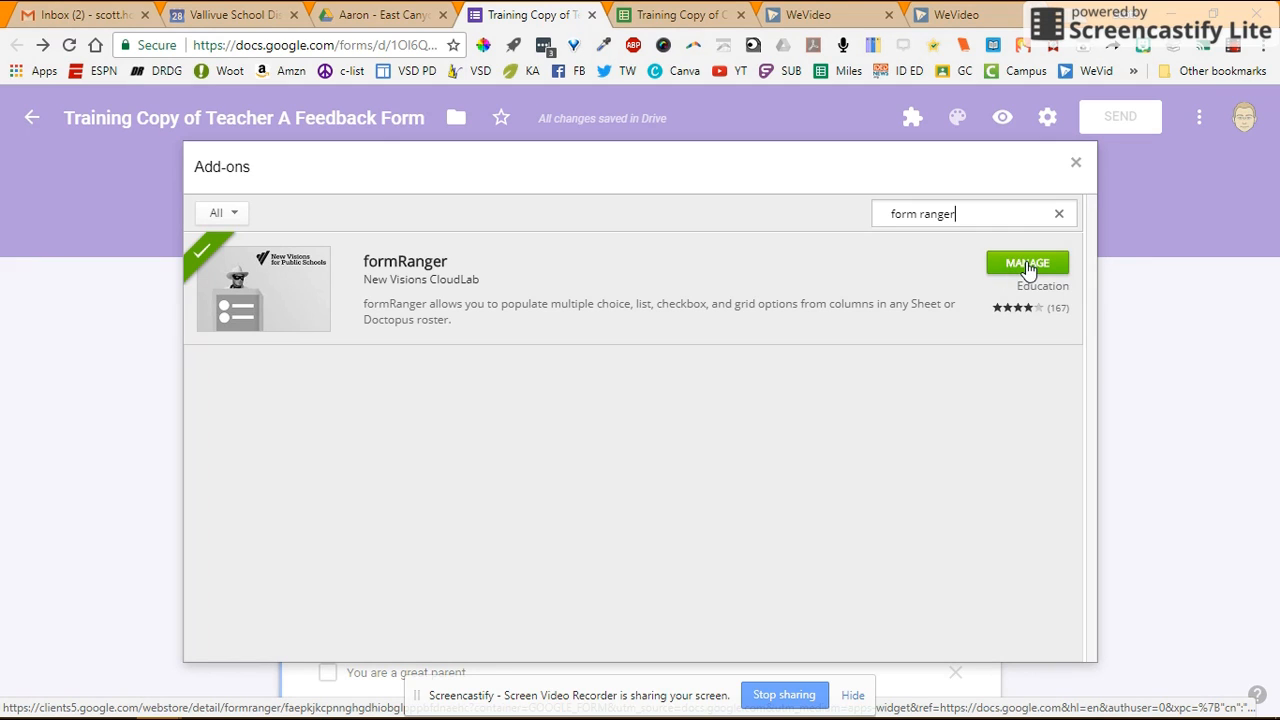
click(1076, 163)
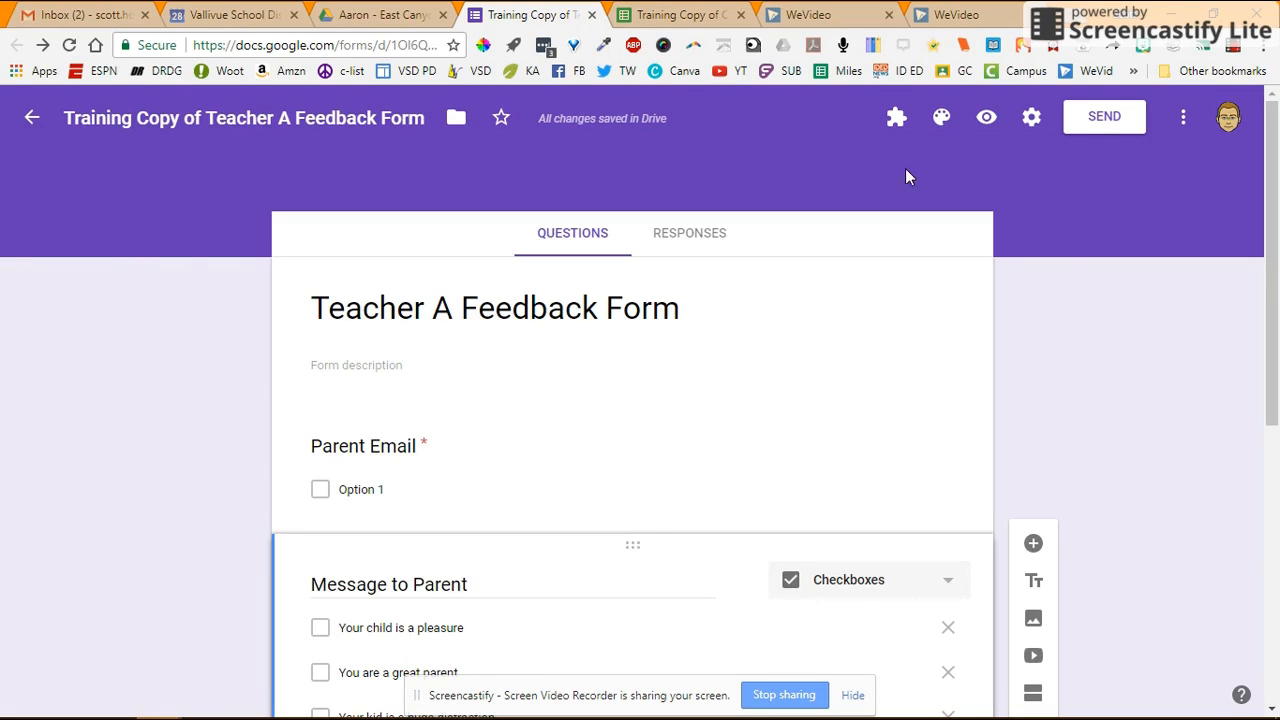
Start the formRanger add-on and set the Parent Email question to populate from a new values list.
click(896, 121)
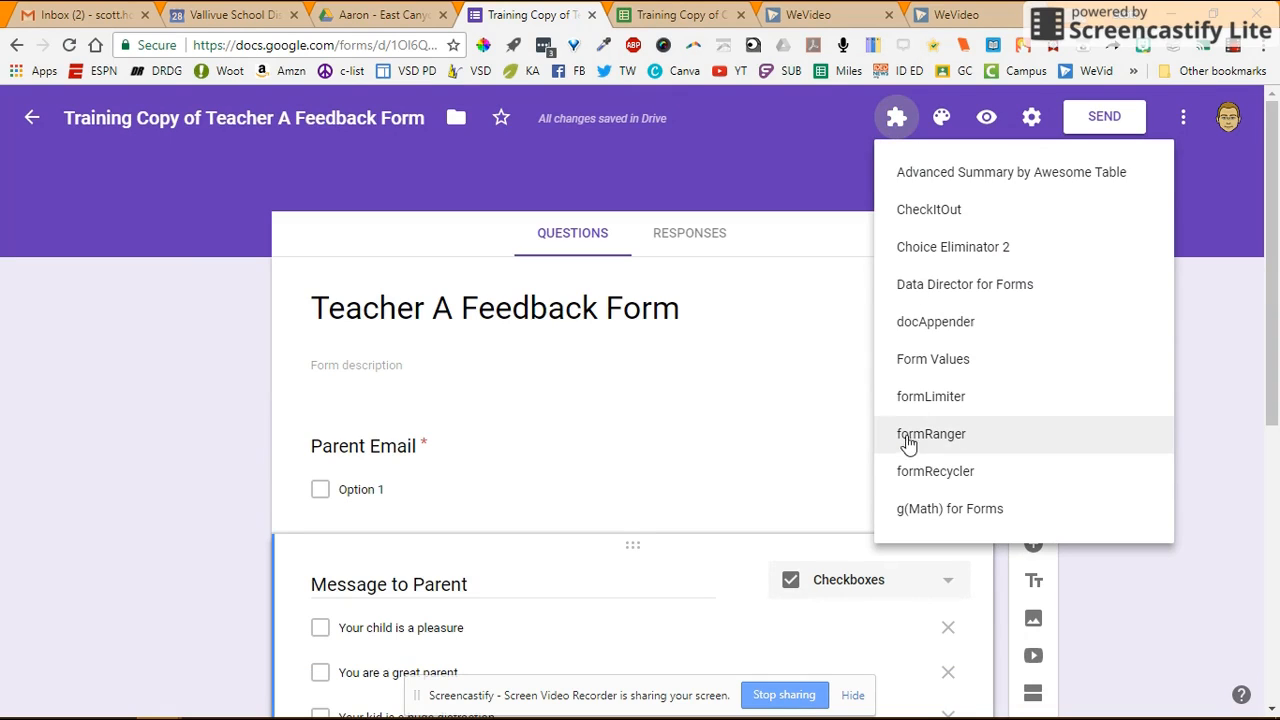
click(914, 441)
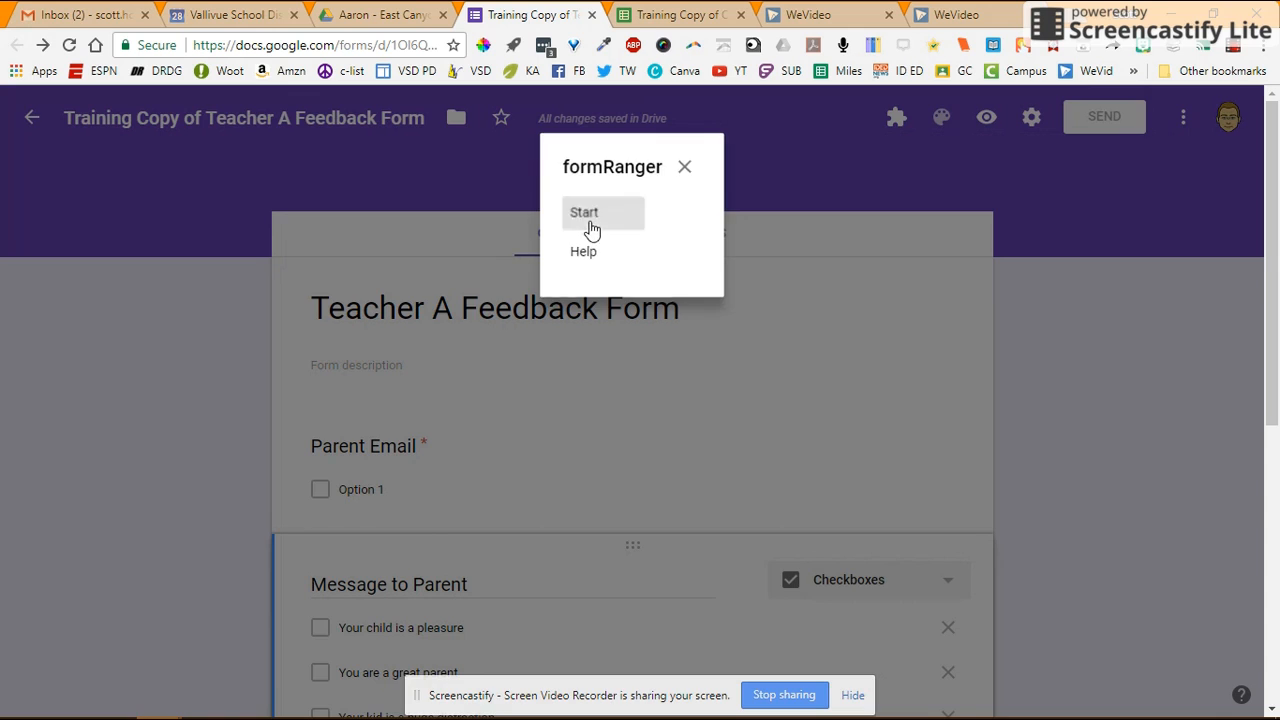
click(590, 228)
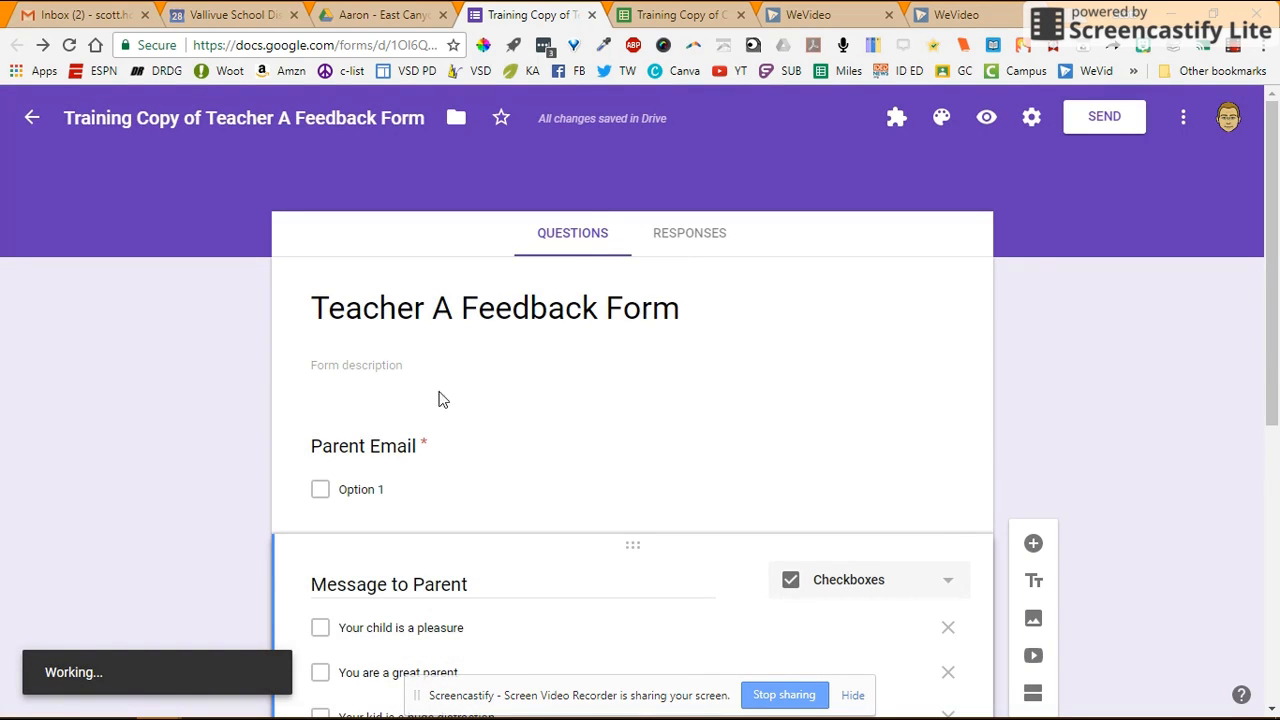
click(447, 480)
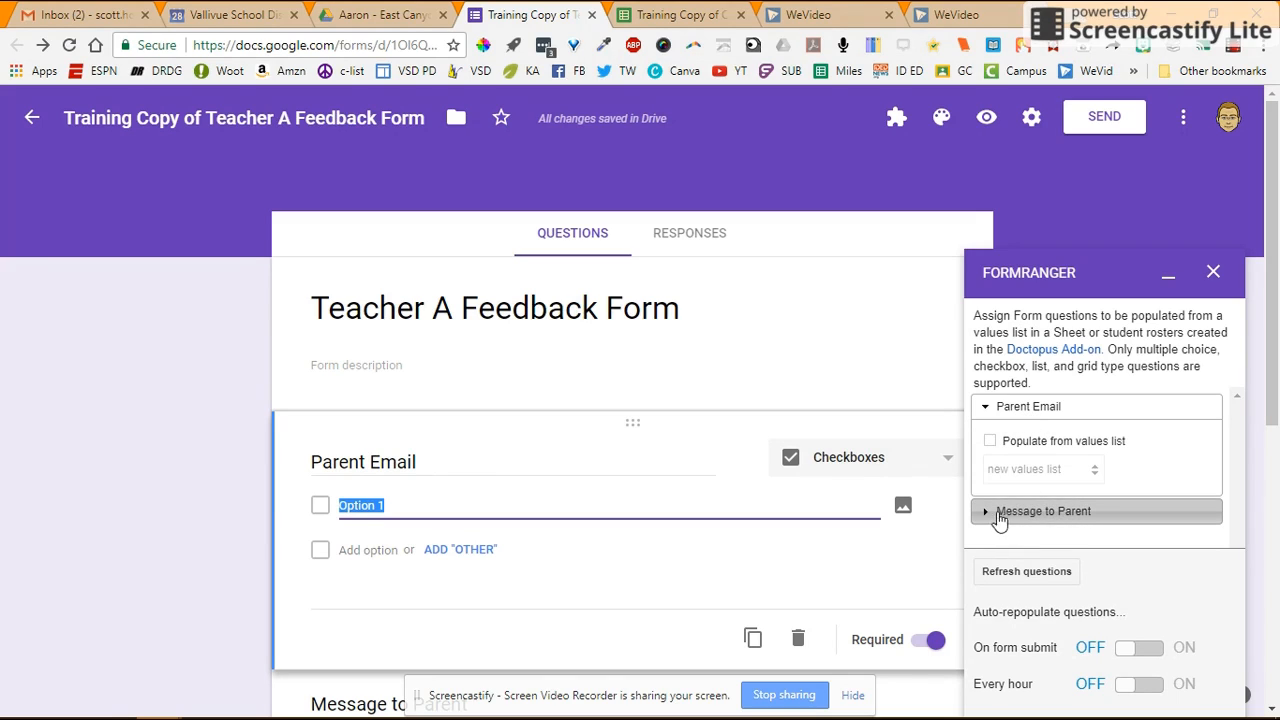
click(990, 441)
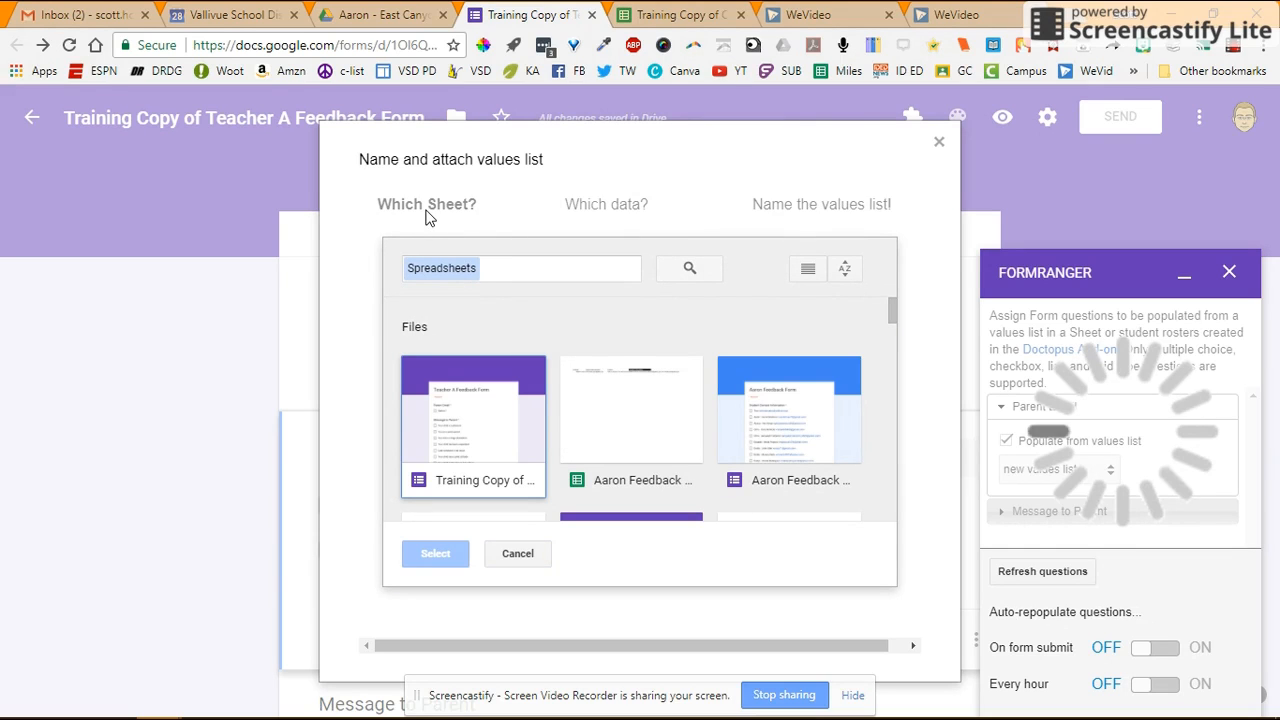
Search the spreadsheets for "trainin" and choose Training Copy of Contact Form (Responses) as the values list source.
click(505, 273)
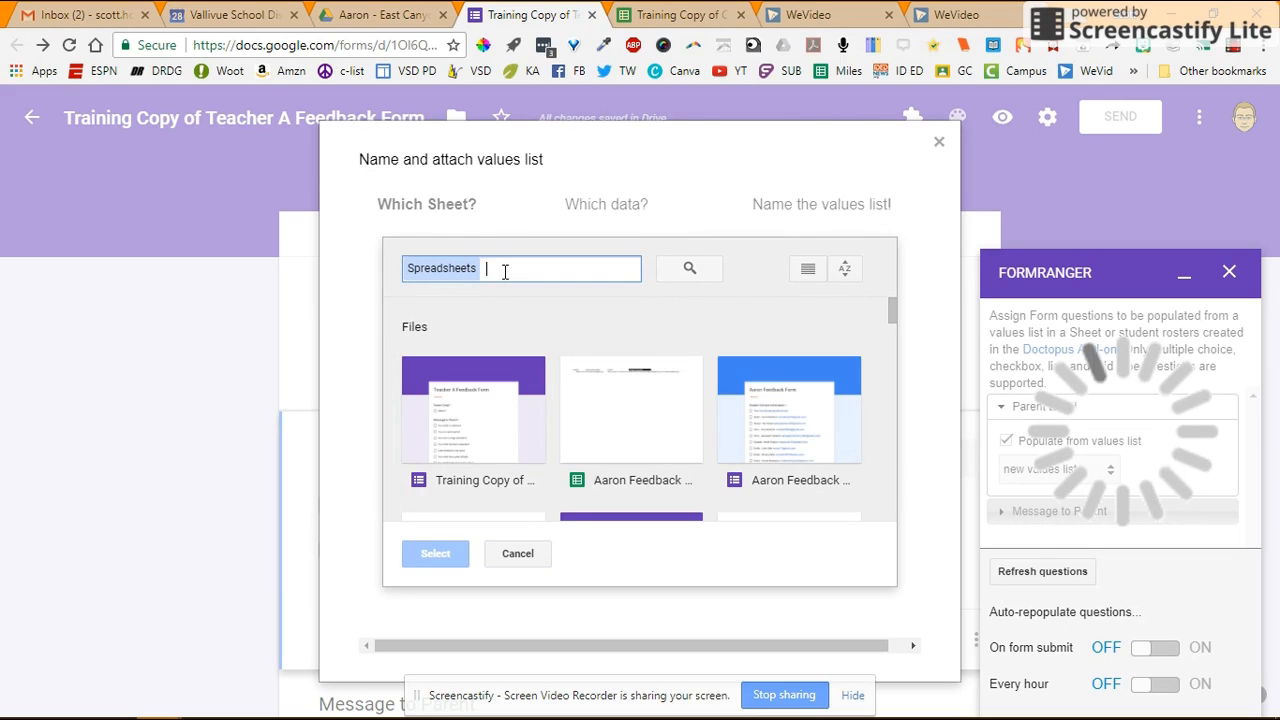
text(trainin)
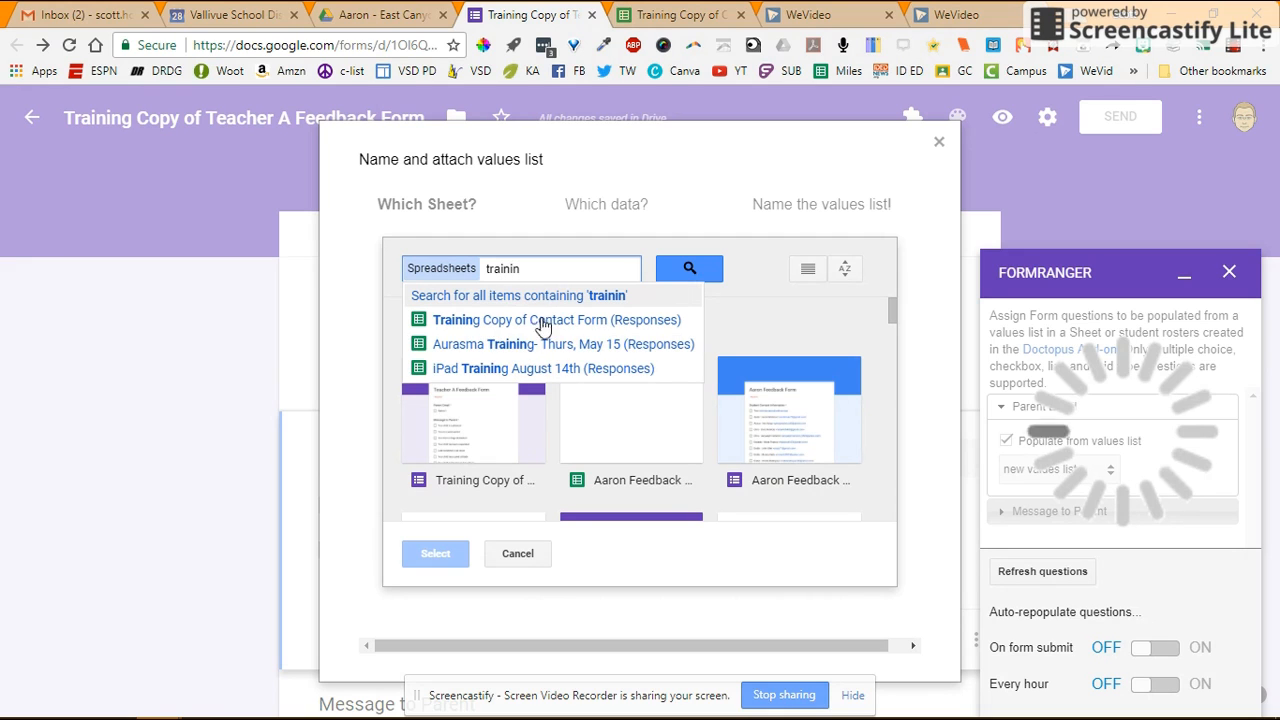
click(531, 327)
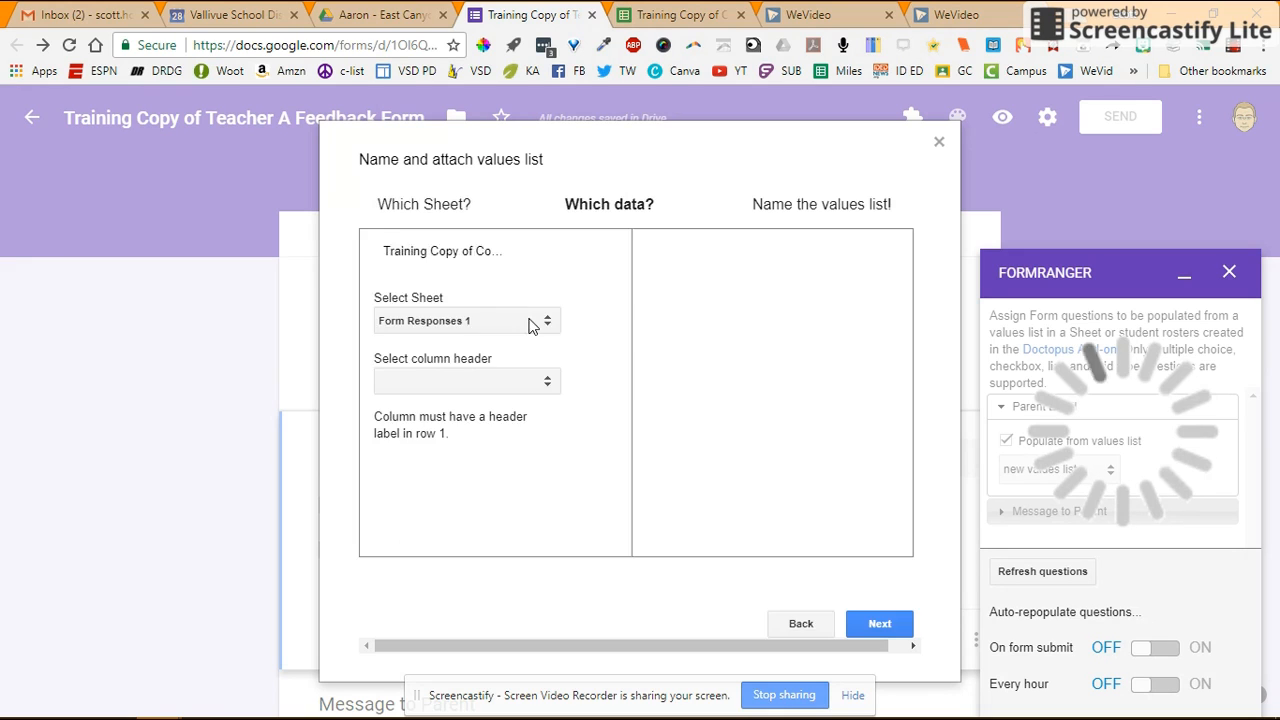
Use the Combined Info column of the Form Responses 1 sheet as the data for the values list.
click(530, 321)
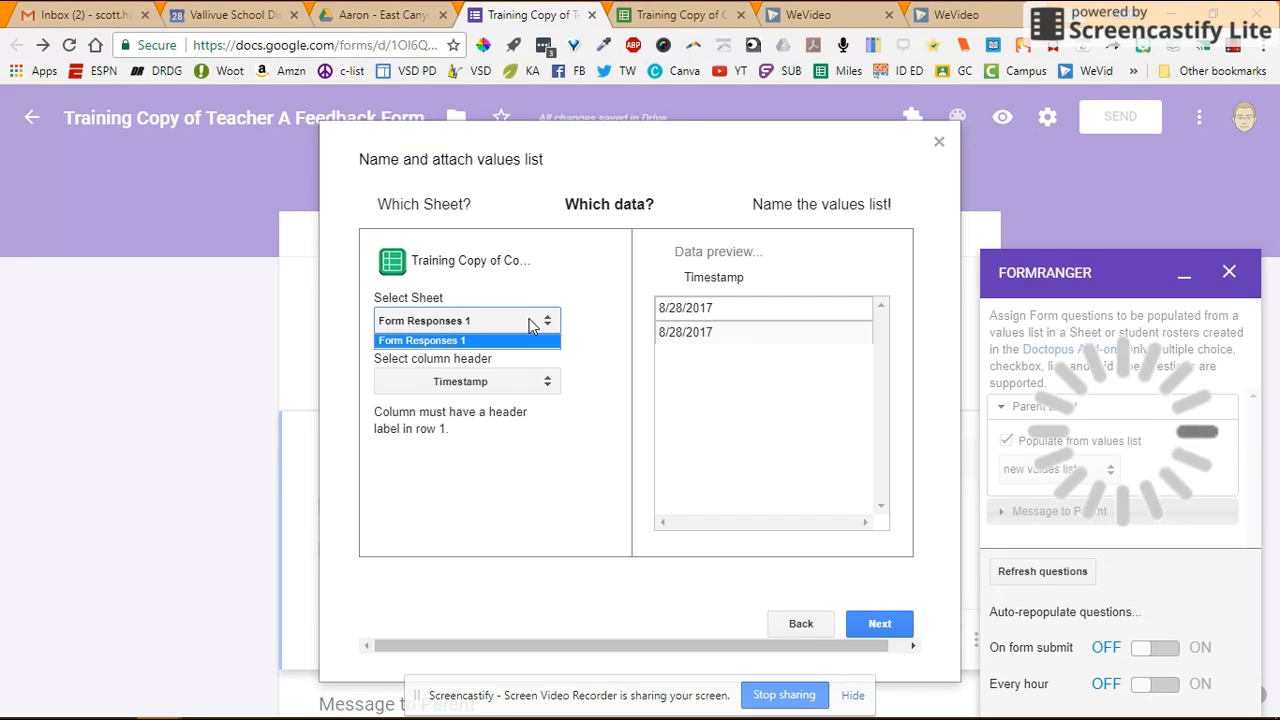
click(530, 321)
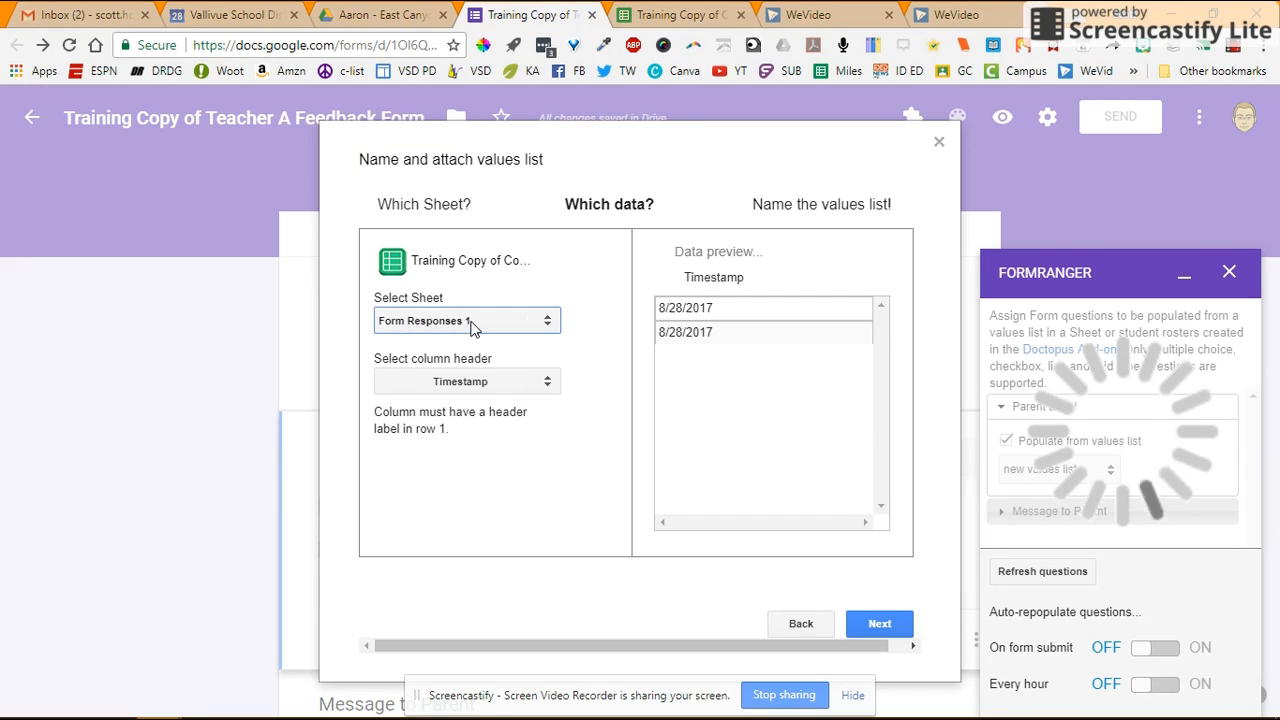
click(520, 382)
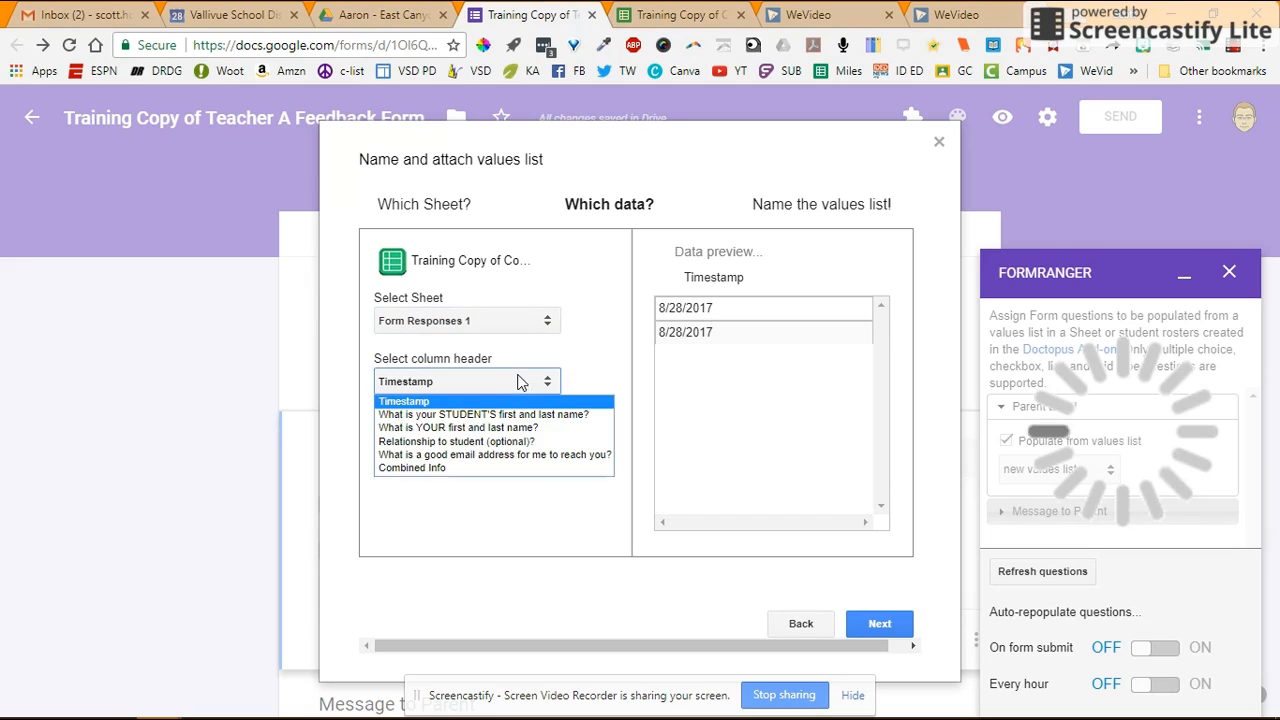
click(421, 470)
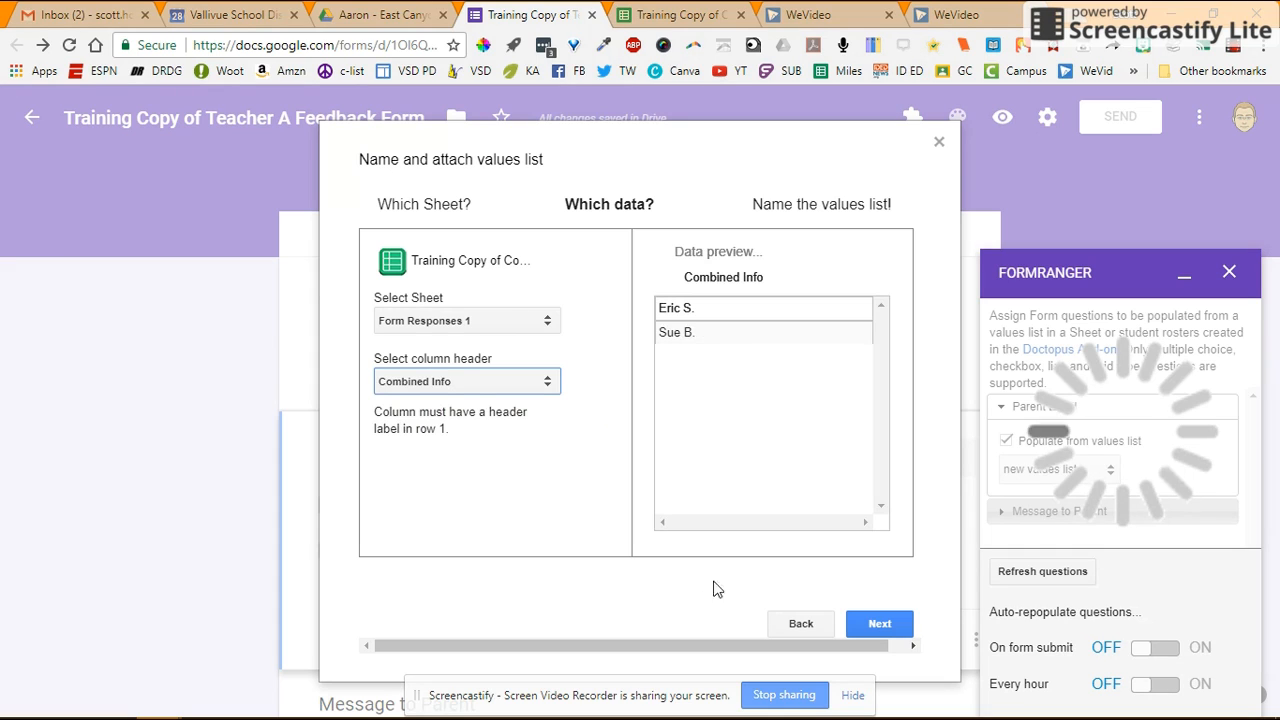
click(880, 624)
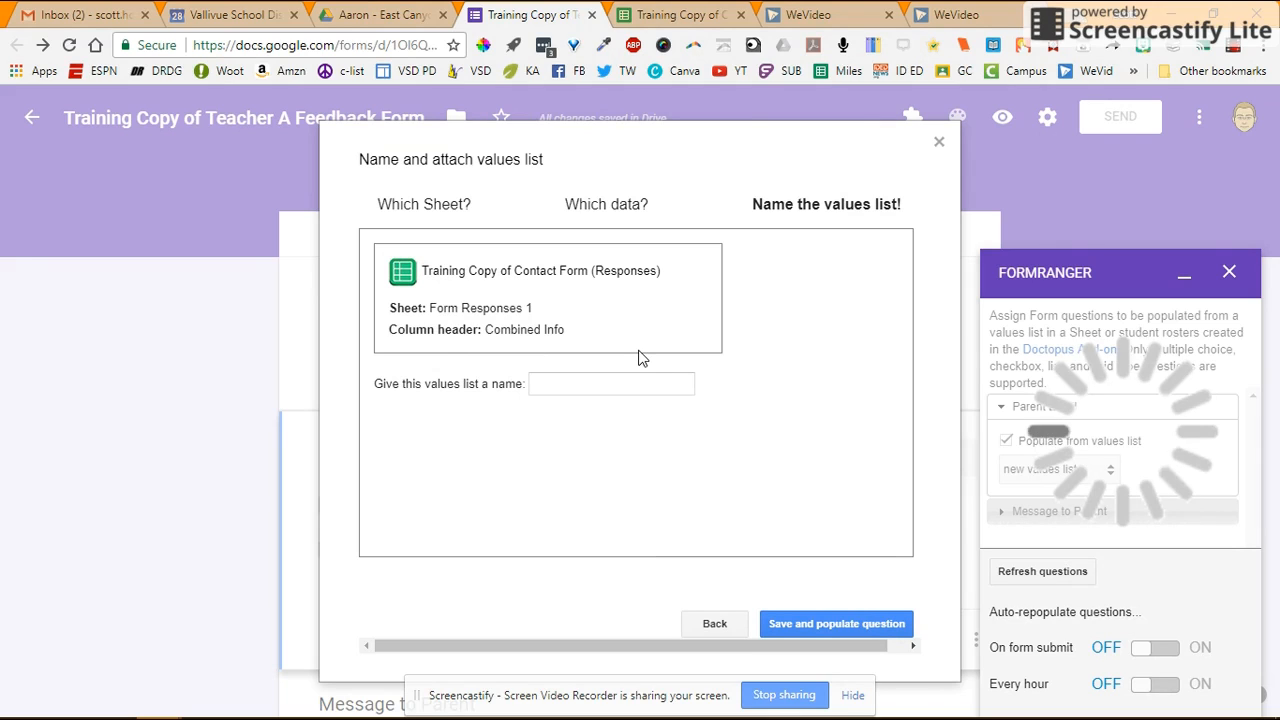
Save the values list to populate the Parent Email question, close formRanger, and look over the form's questions.
click(836, 624)
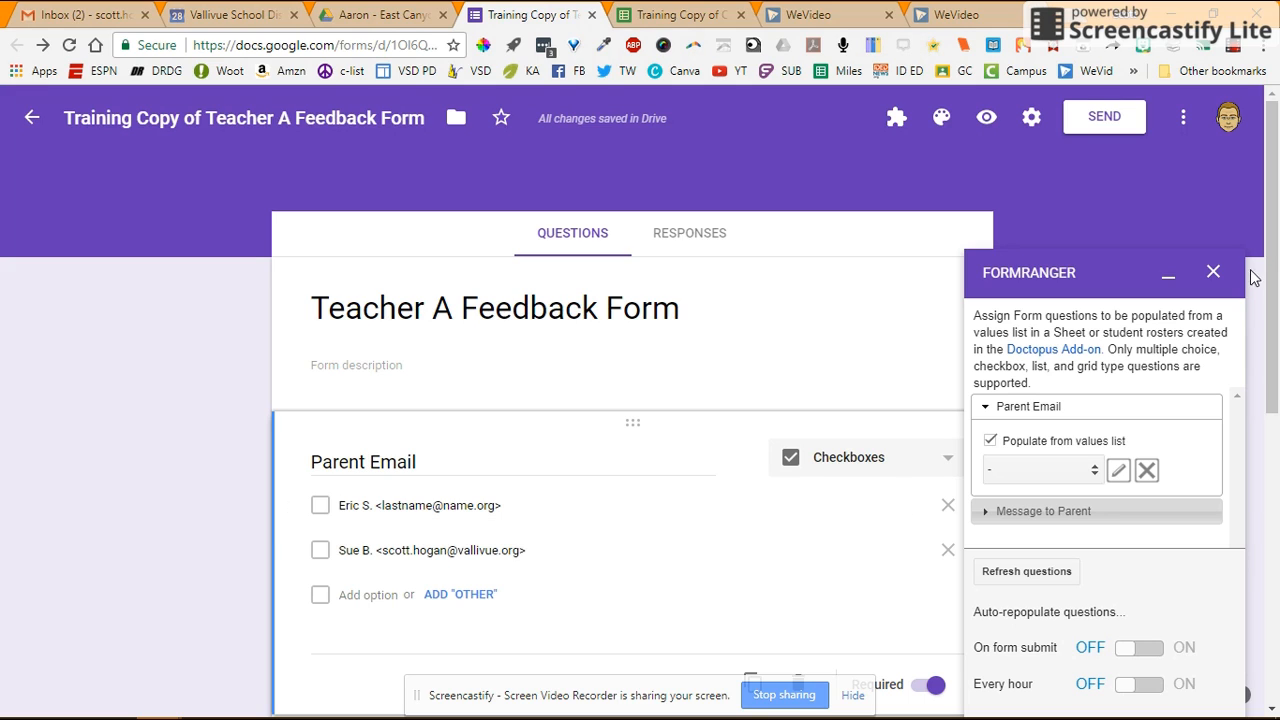
click(1213, 272)
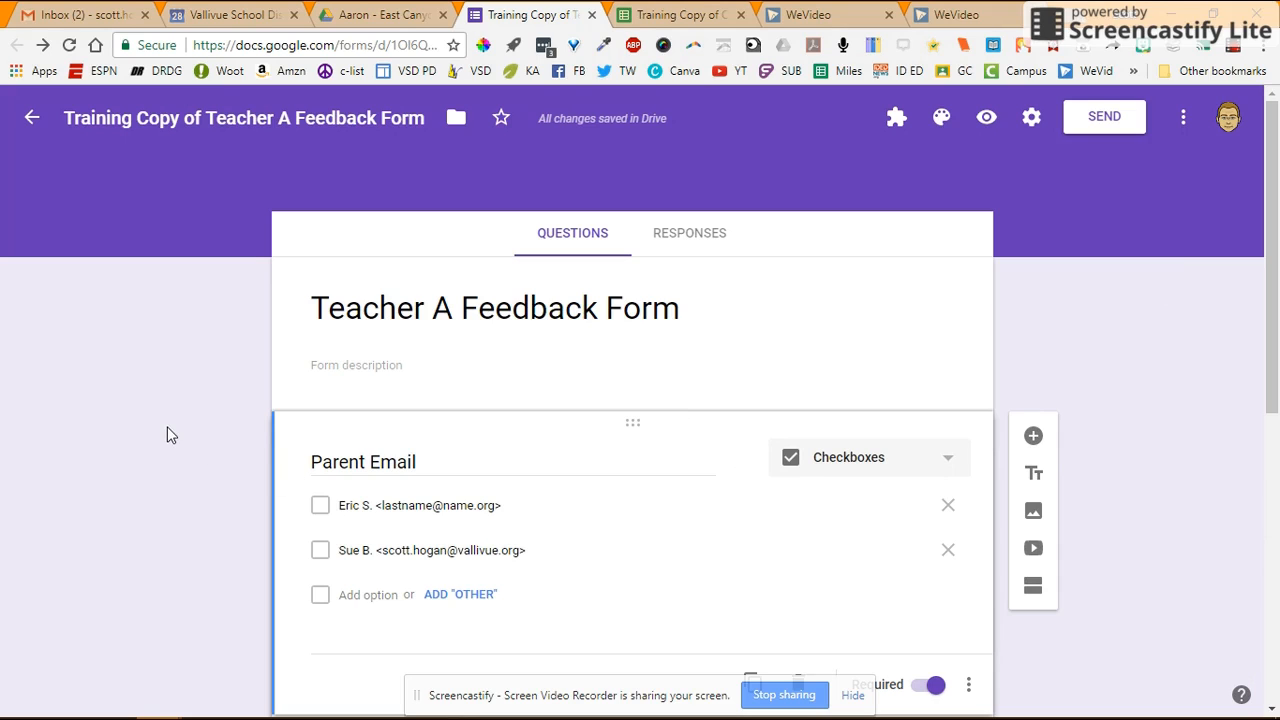
scroll(120, 395, down, 5)
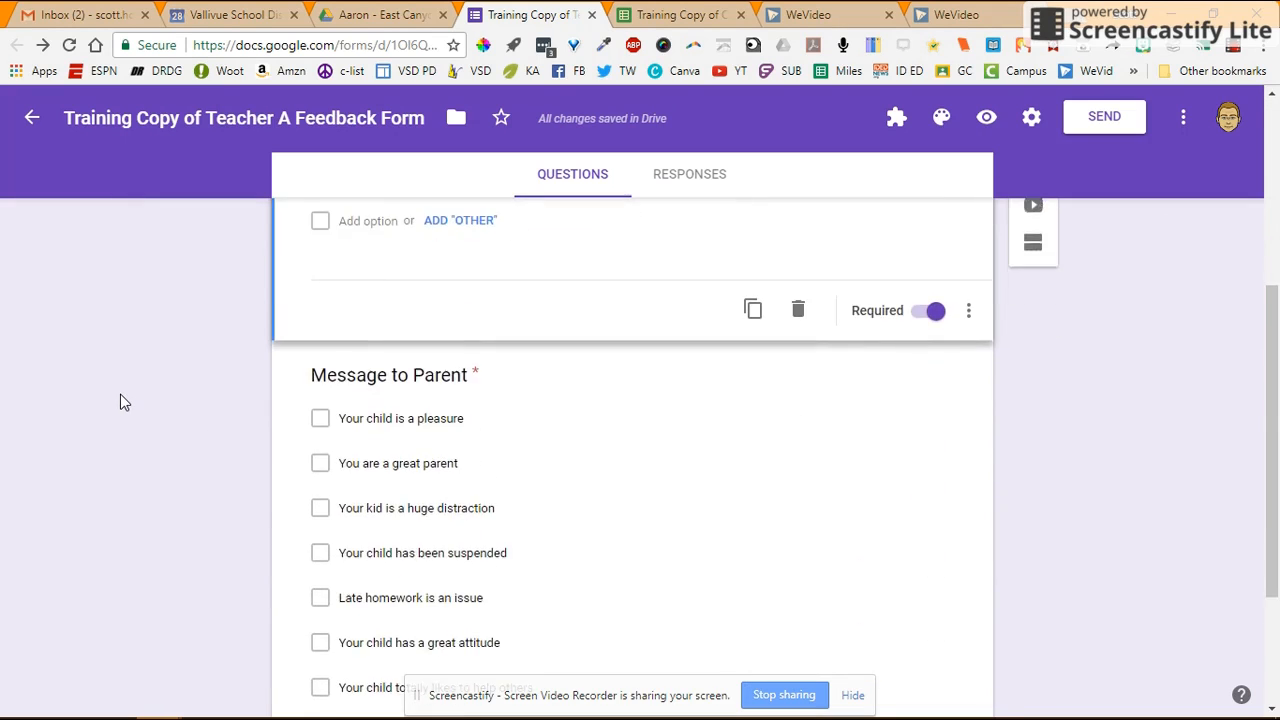
scroll(119, 403, up, 8)
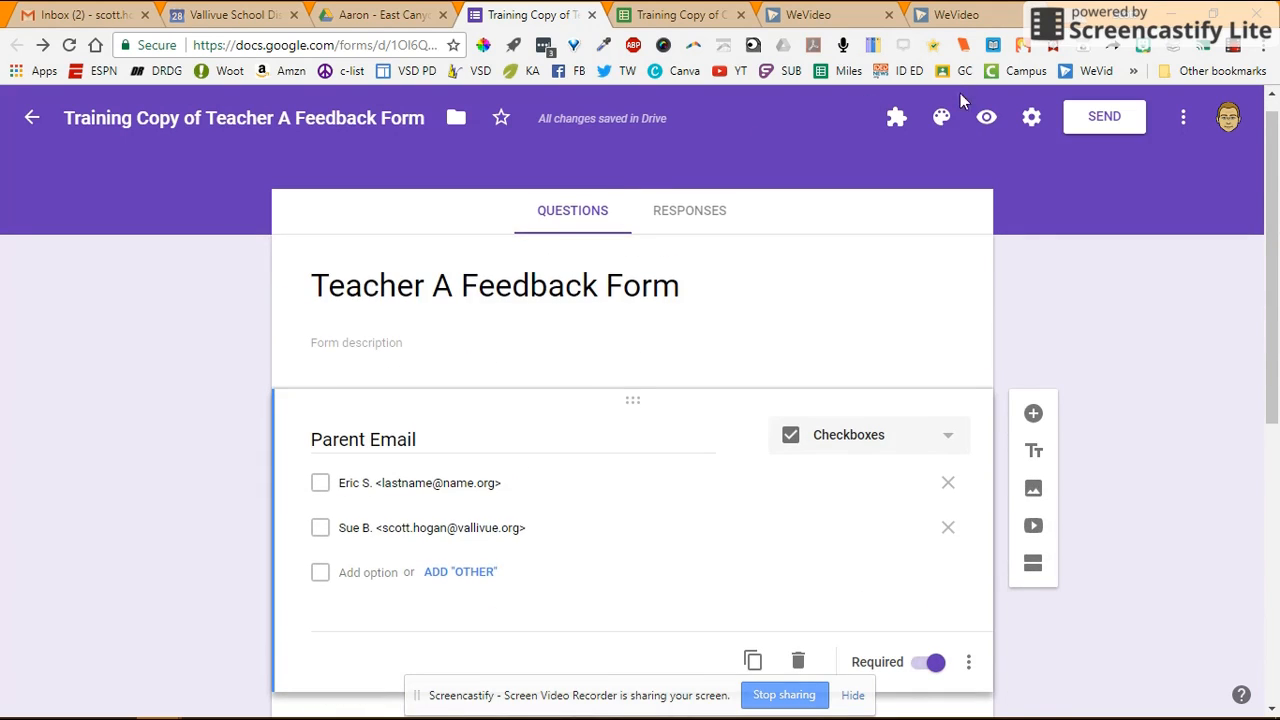
Preview the live Teacher A Feedback Form and tick the second parent under Parent Email.
click(986, 118)
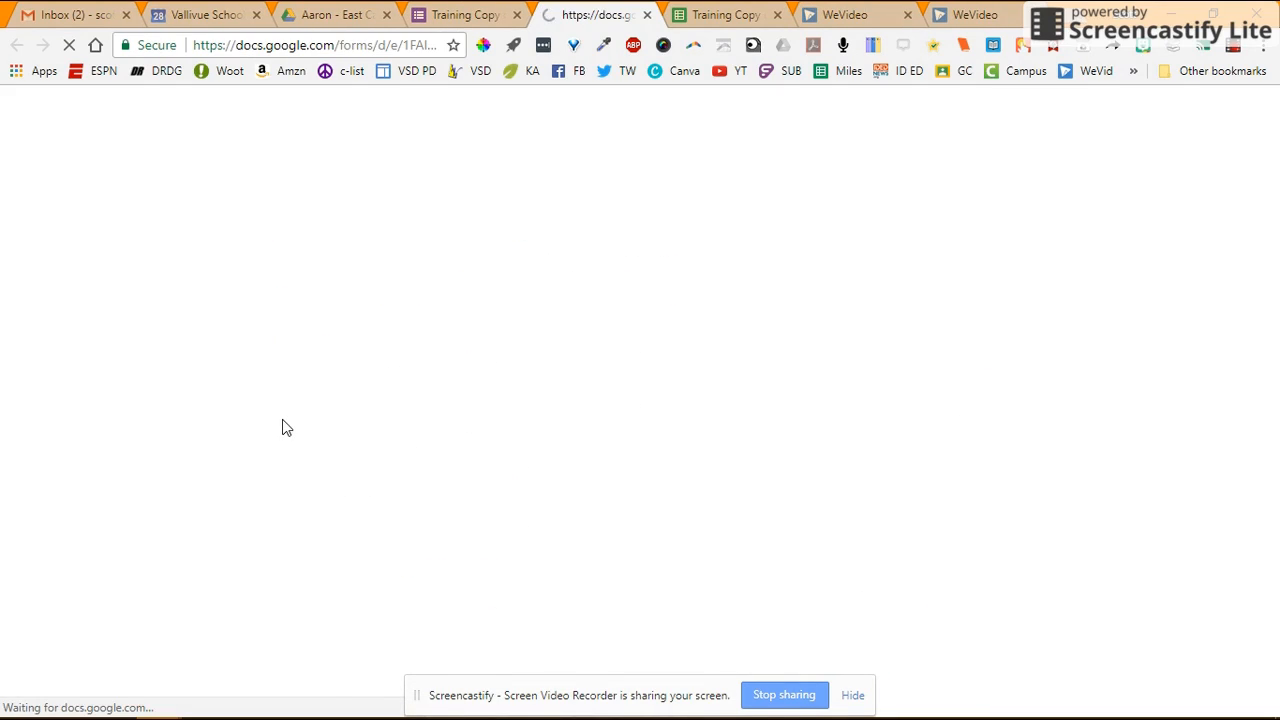
scroll(189, 426, down, 2)
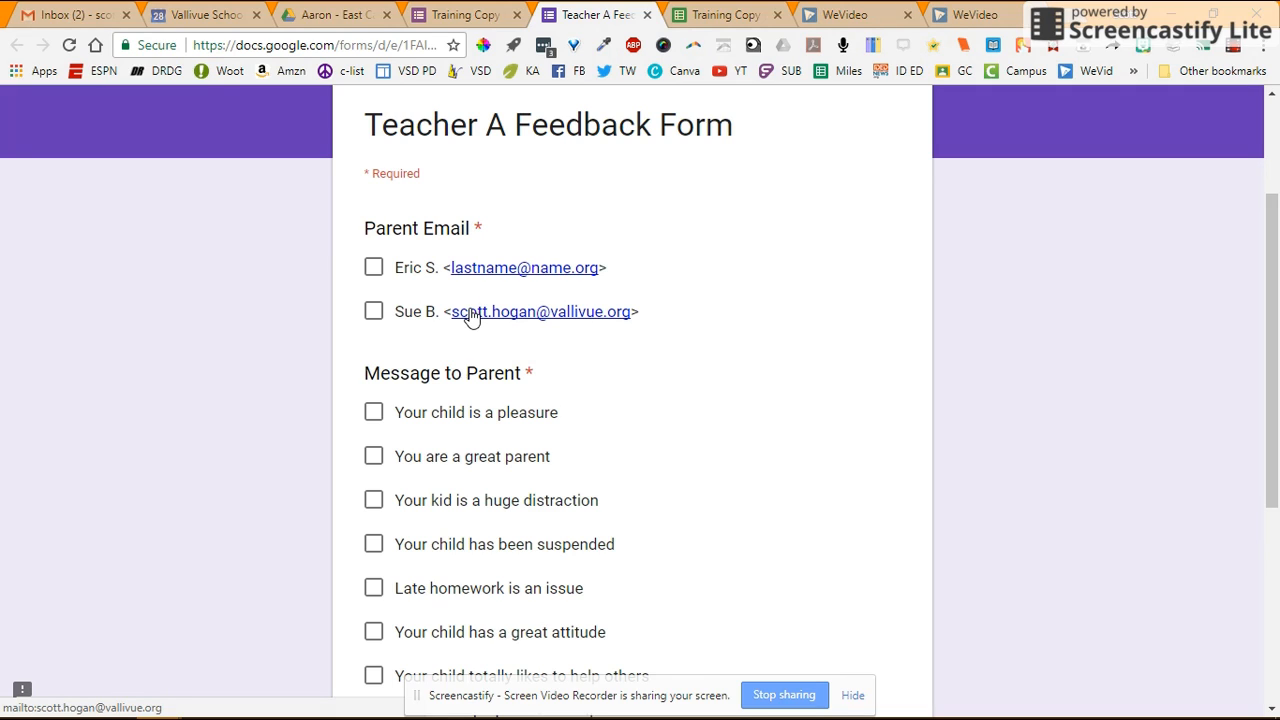
click(373, 311)
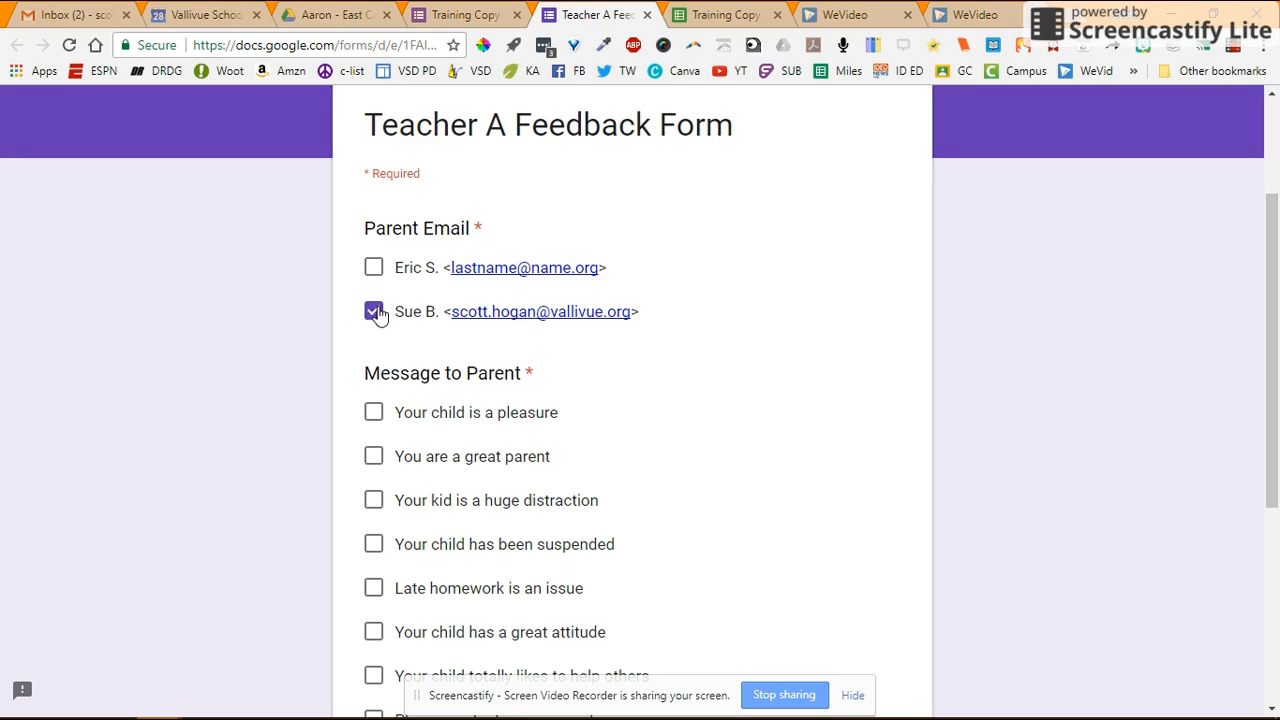
Tick "You are a great parent" and "Your child has been suspended", enter "type here" as Other, and submit the form.
scroll(286, 334, down, 2)
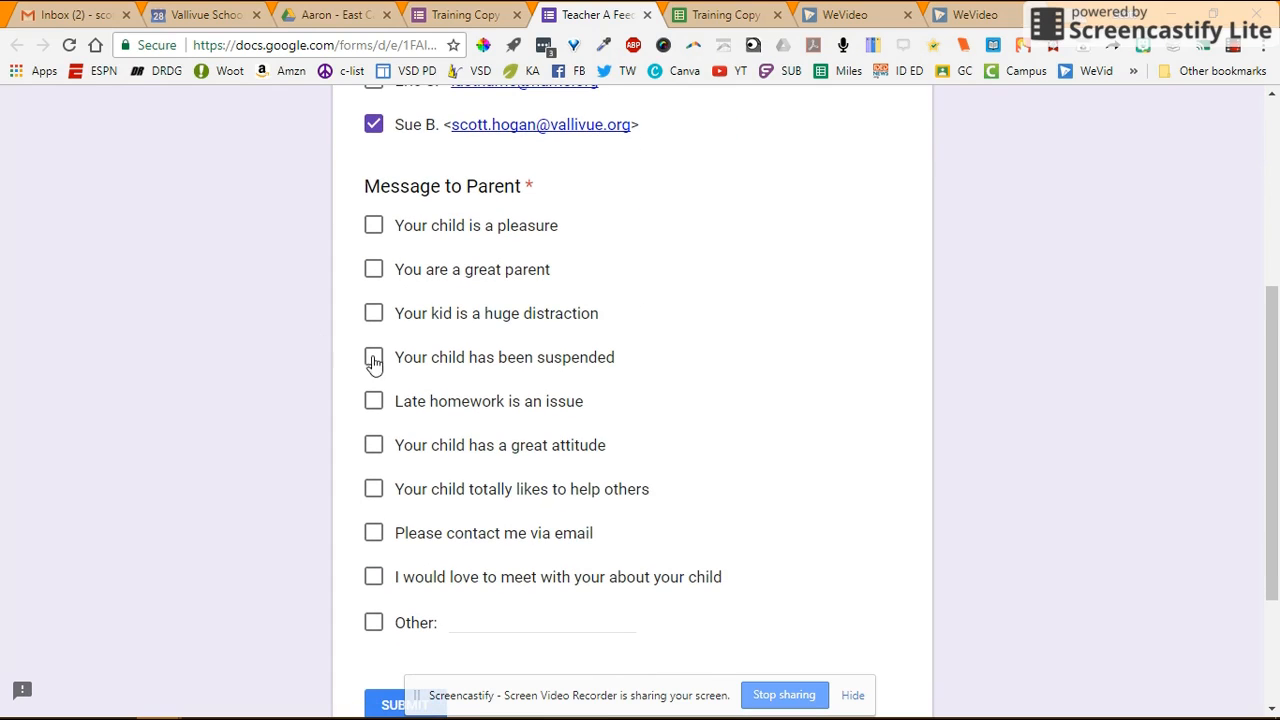
click(373, 270)
click(373, 357)
click(479, 623)
text(tyup)
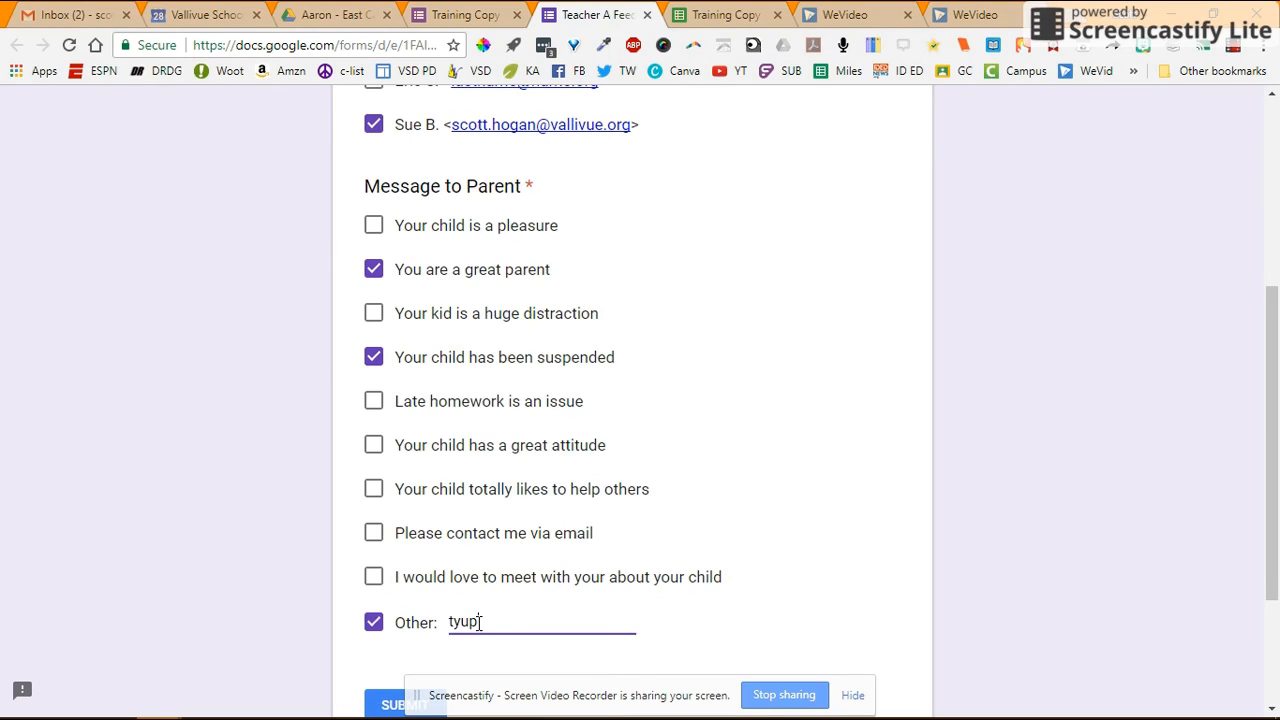
key(BackSpace)
key(BackSpace)
key(BackSpace)
text(pe here)
scroll(251, 331, down, 2)
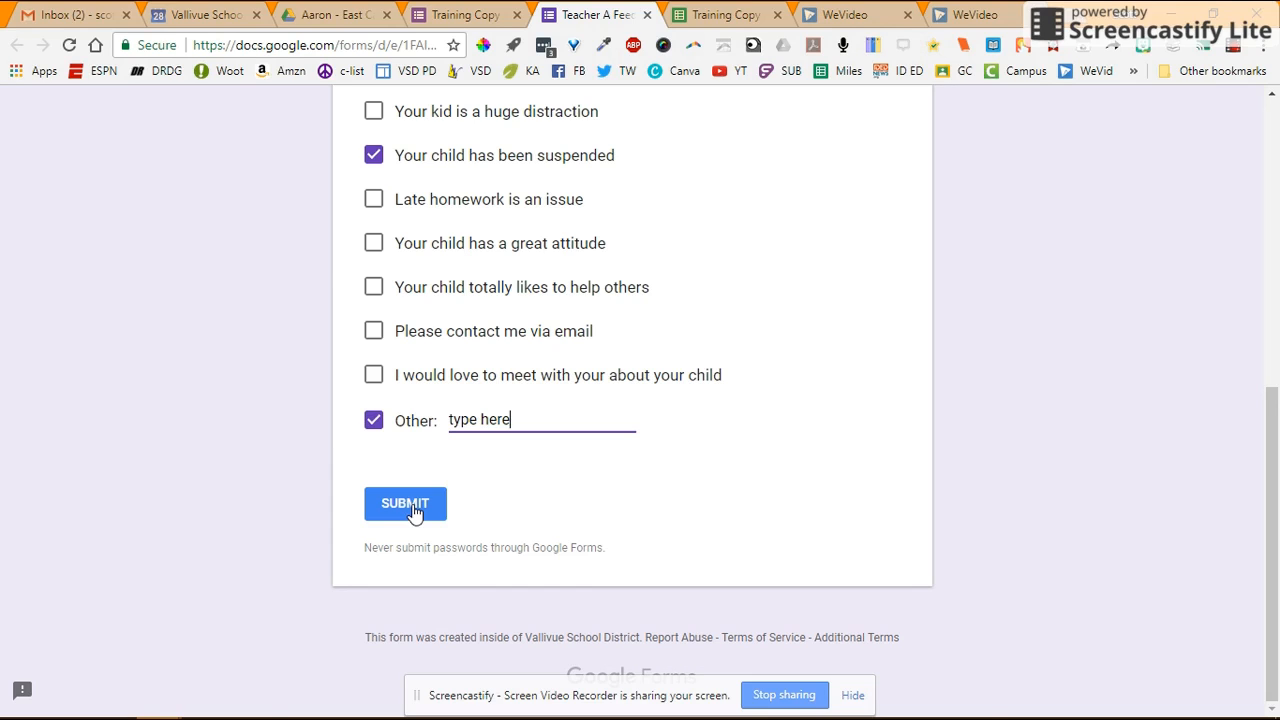
Review the response summary in the feedback form's editor and create a new spreadsheet for its responses.
key(ctrl+Page_Up)
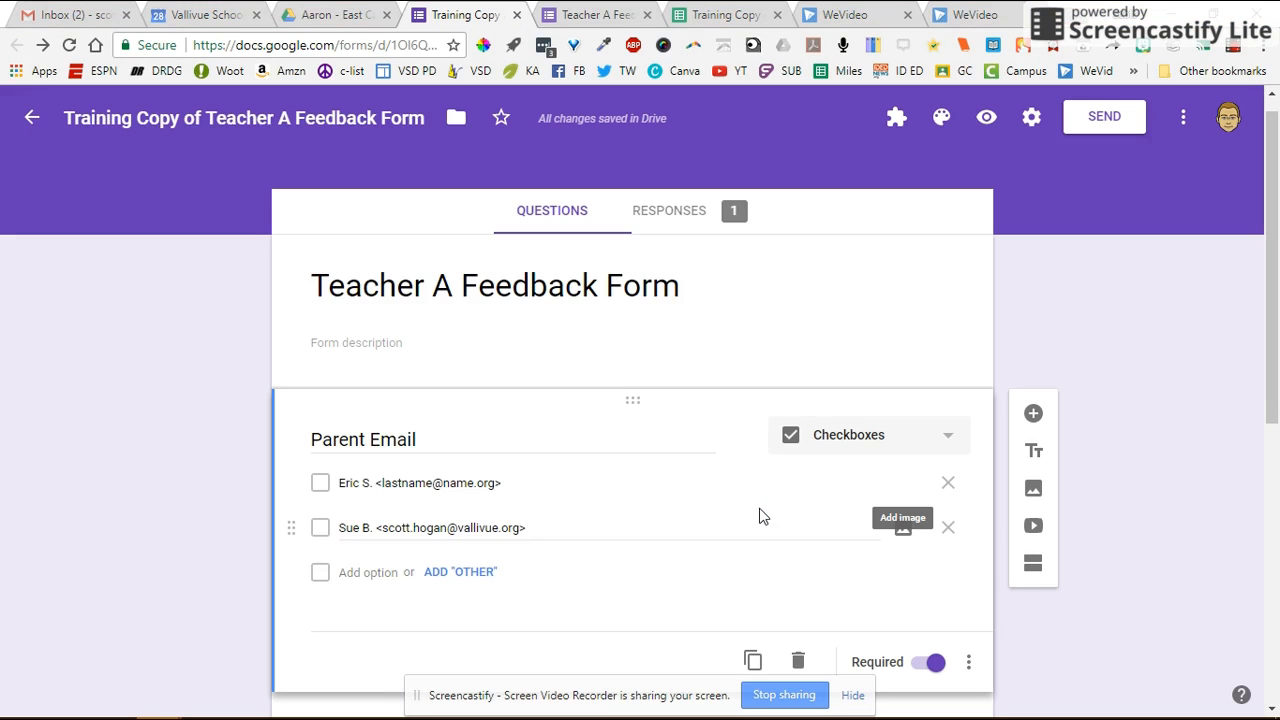
click(687, 222)
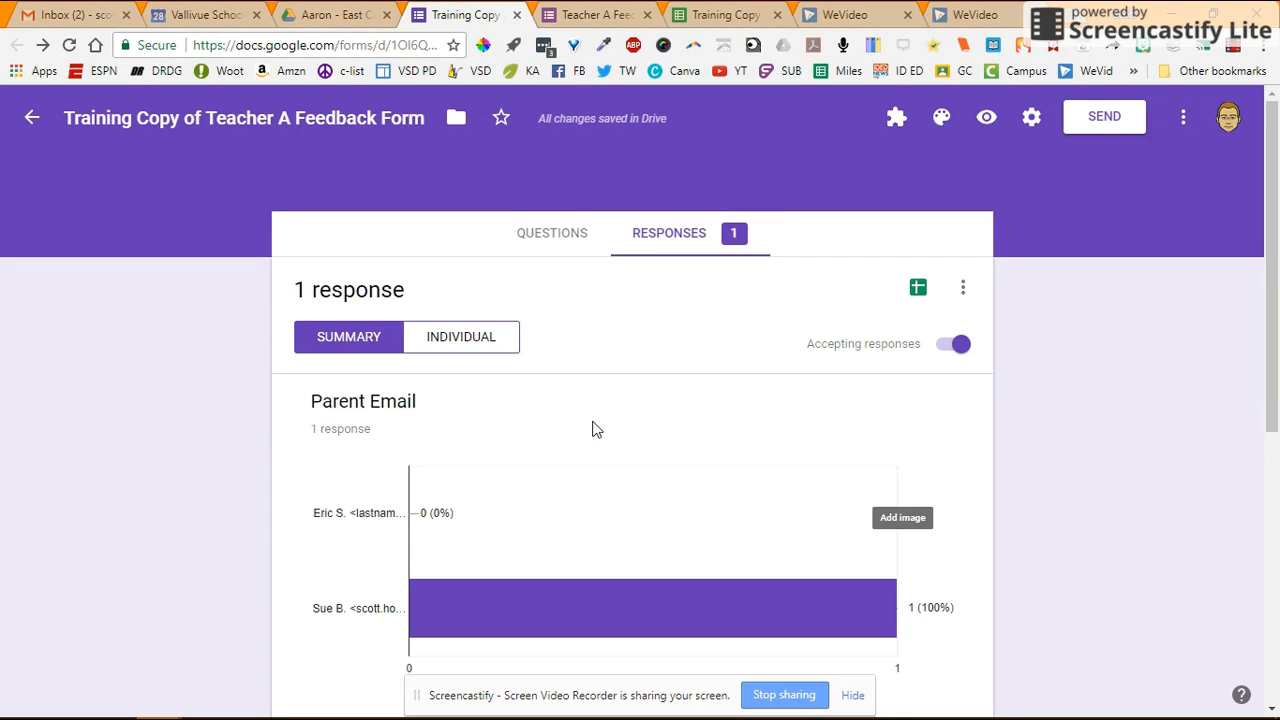
scroll(594, 429, down, 2)
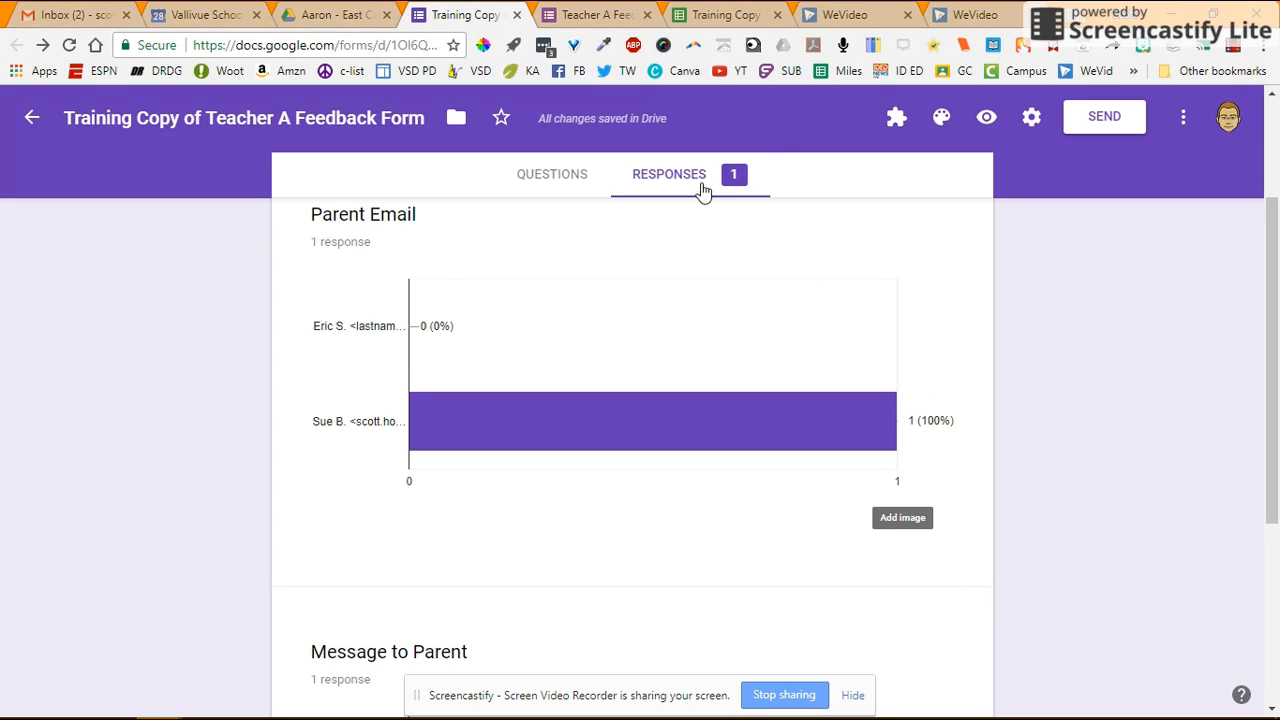
scroll(700, 290, up, 1)
scroll(700, 290, up, 1)
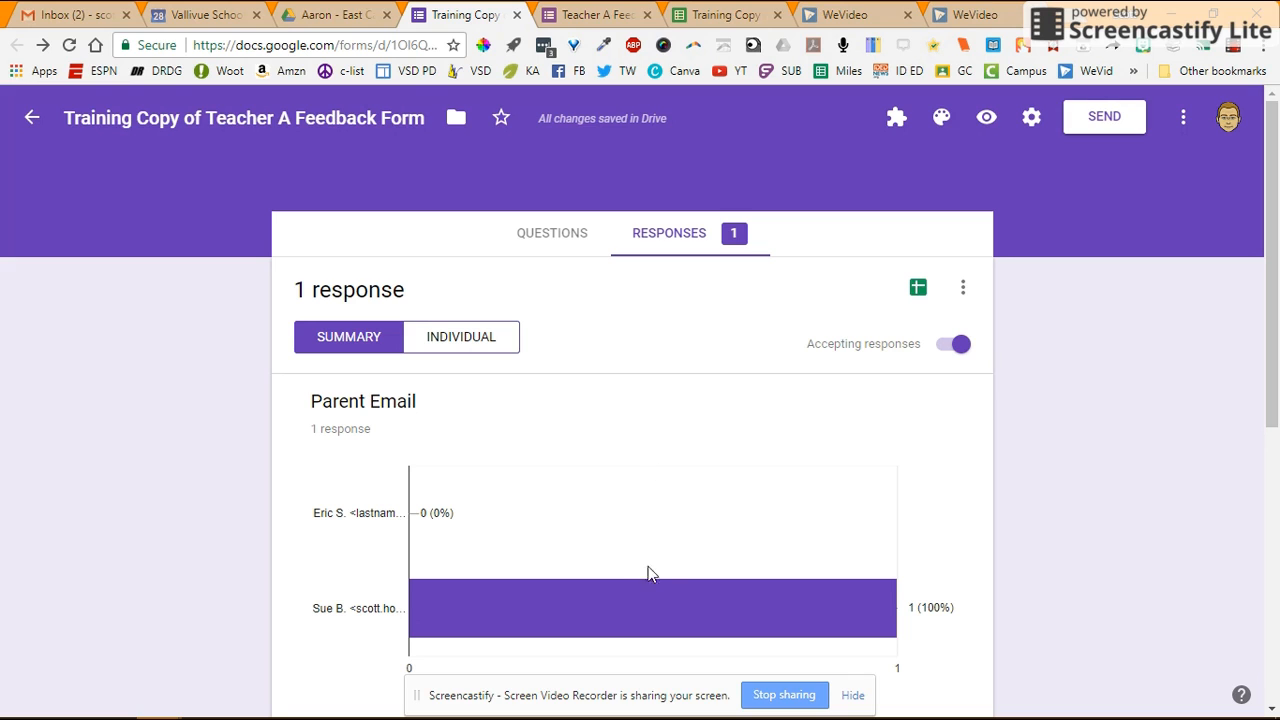
click(918, 289)
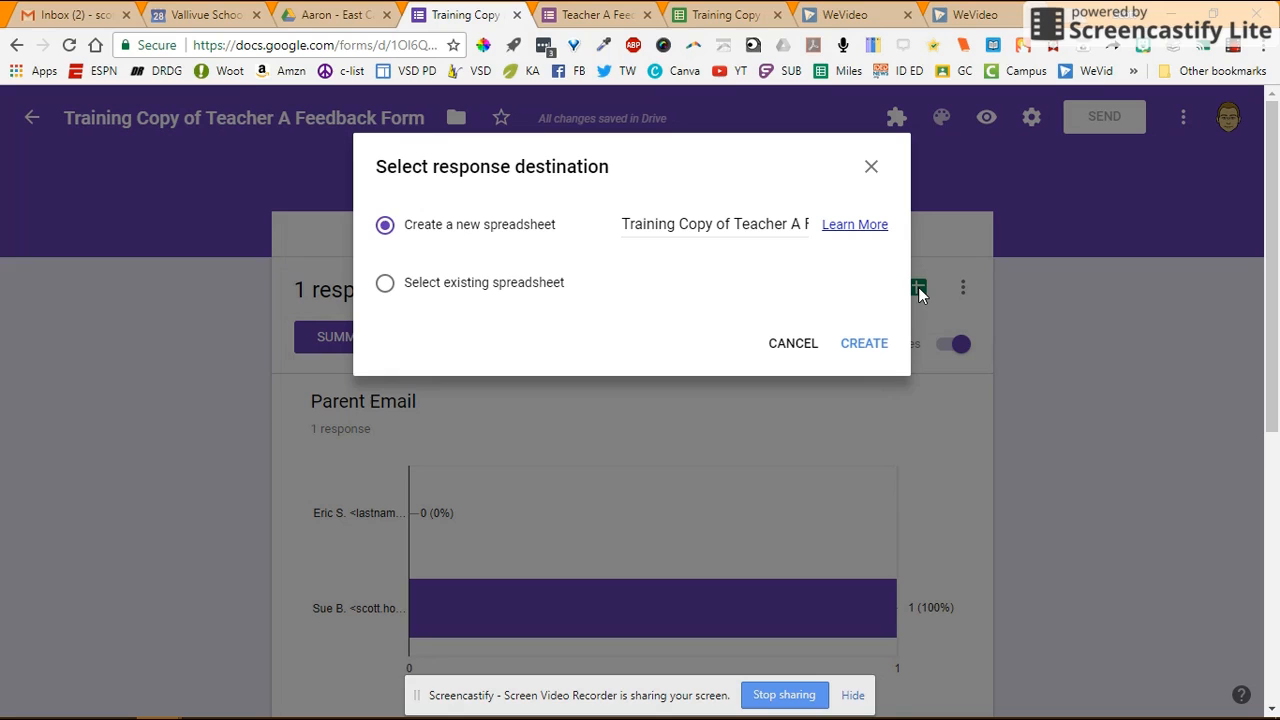
click(870, 343)
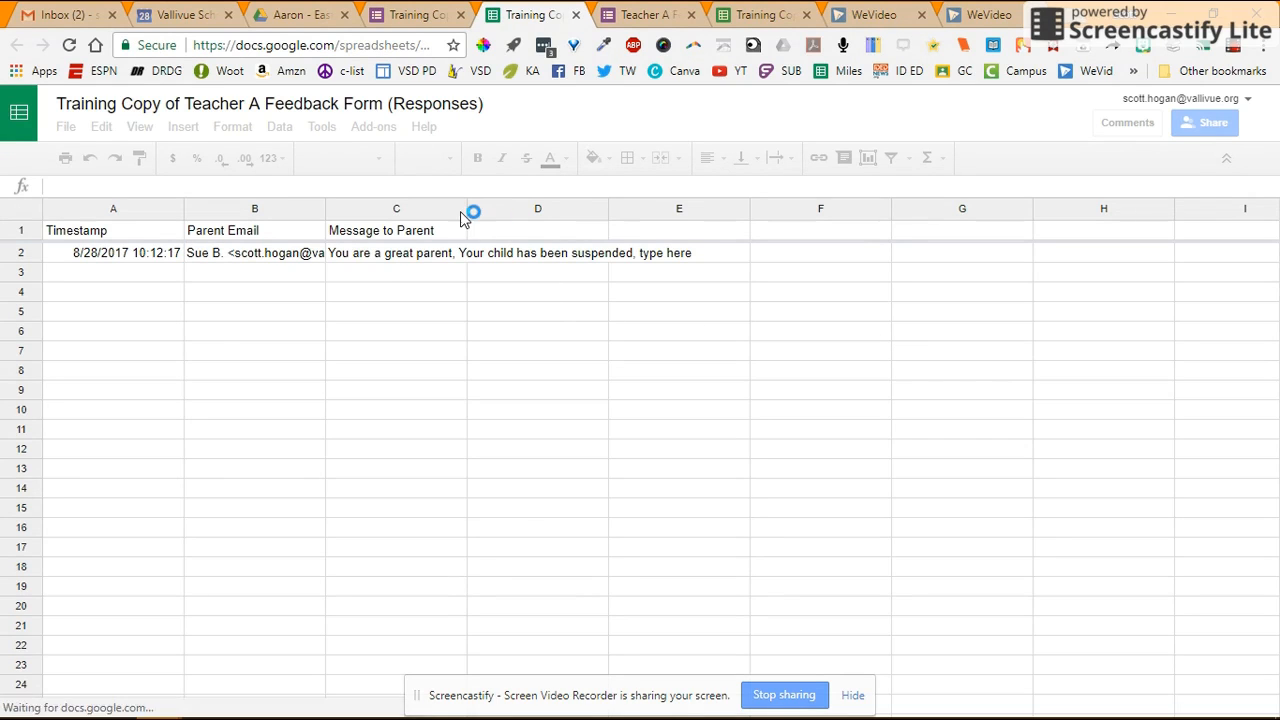
Wrap the text in row 2 of the response sheet and select its Parent Email cell.
click(30, 253)
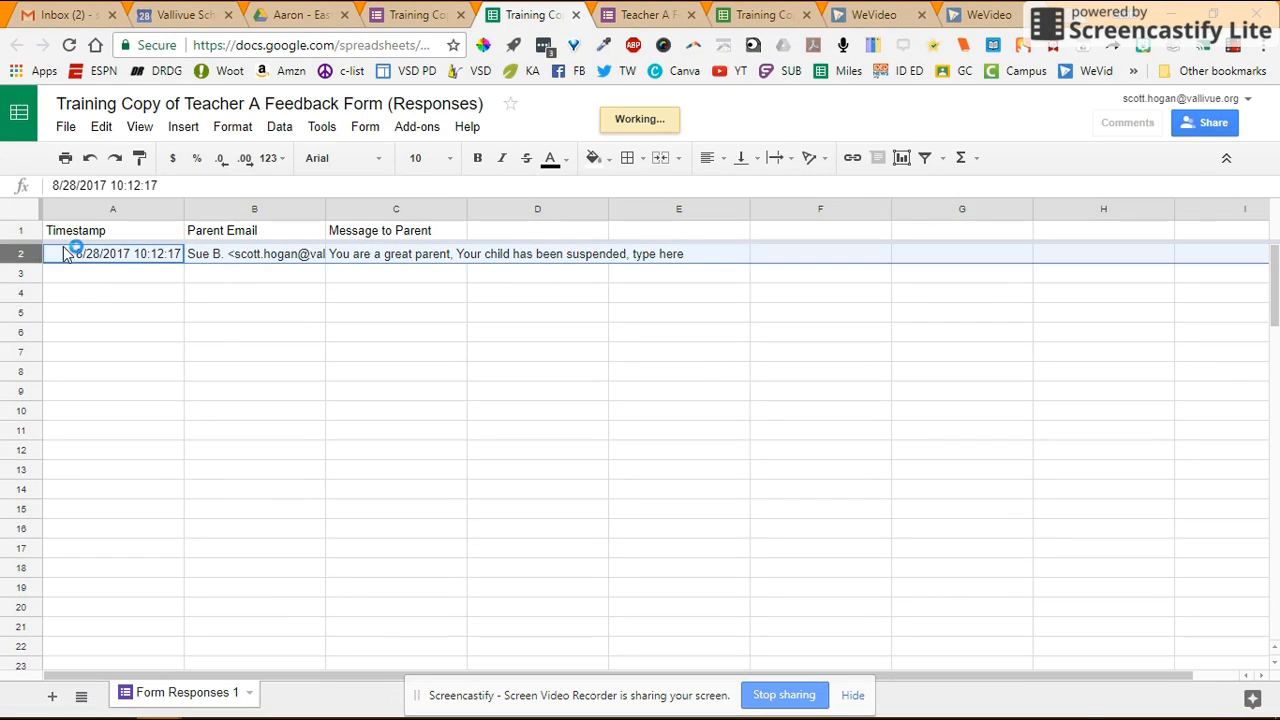
click(770, 160)
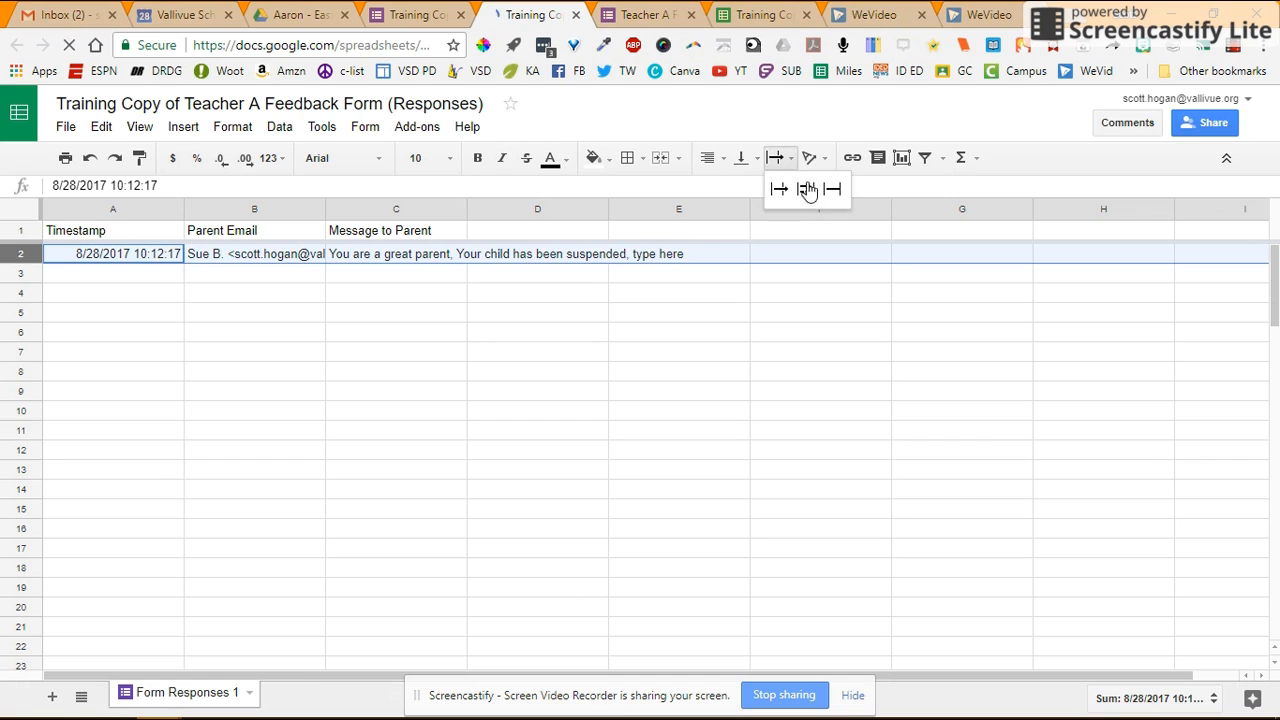
click(808, 186)
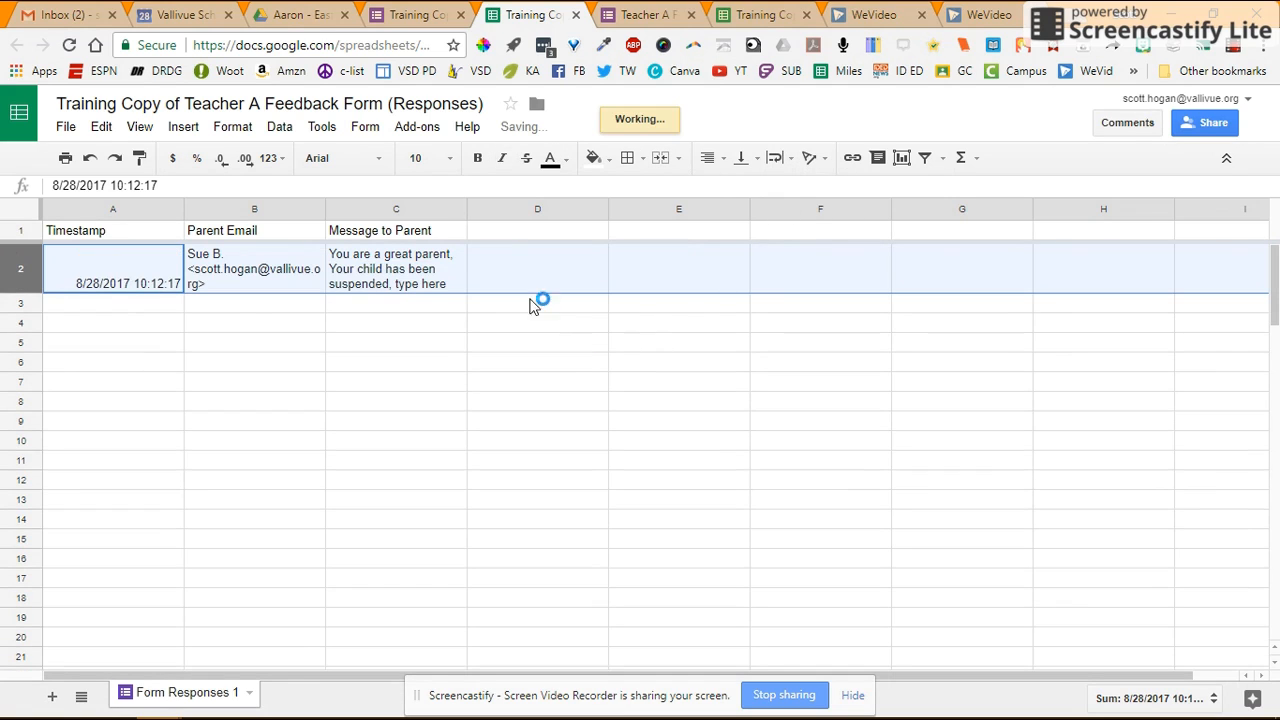
click(248, 295)
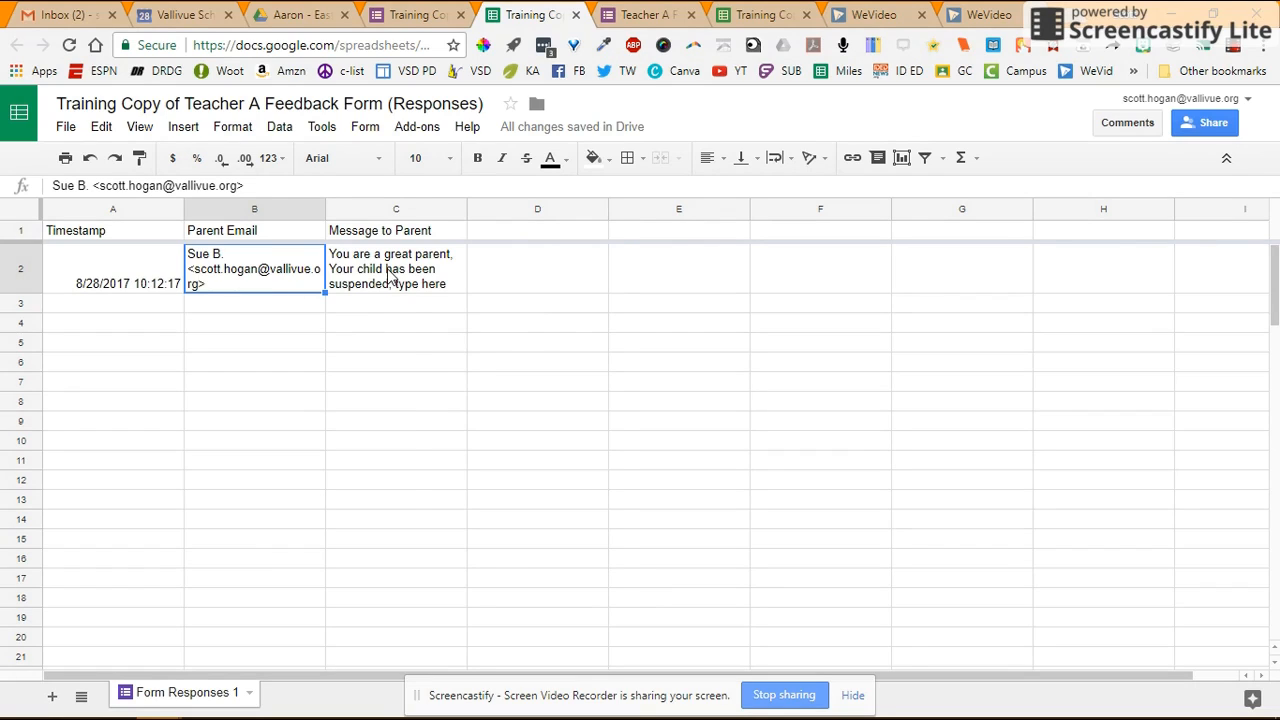
Launch formMule with Form Responses 1 as the merge source, turn on sending on form submit, and continue to the template settings.
click(417, 126)
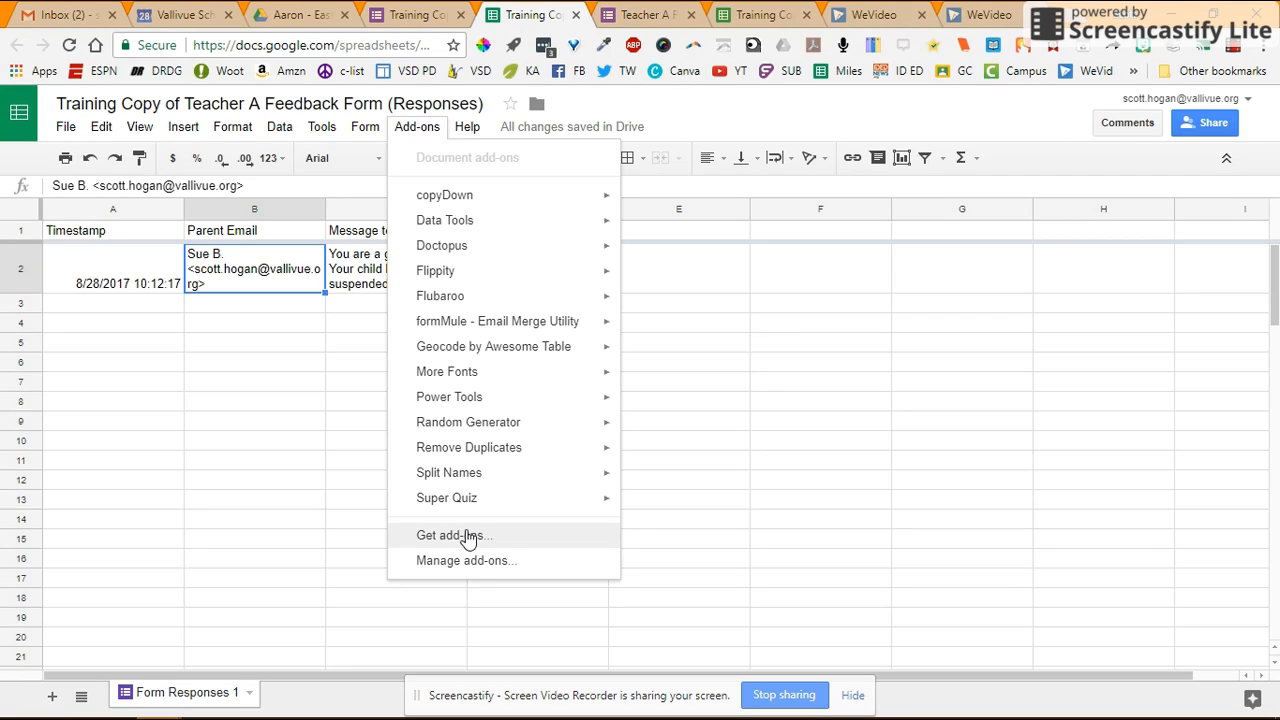
mouse_move(485, 326)
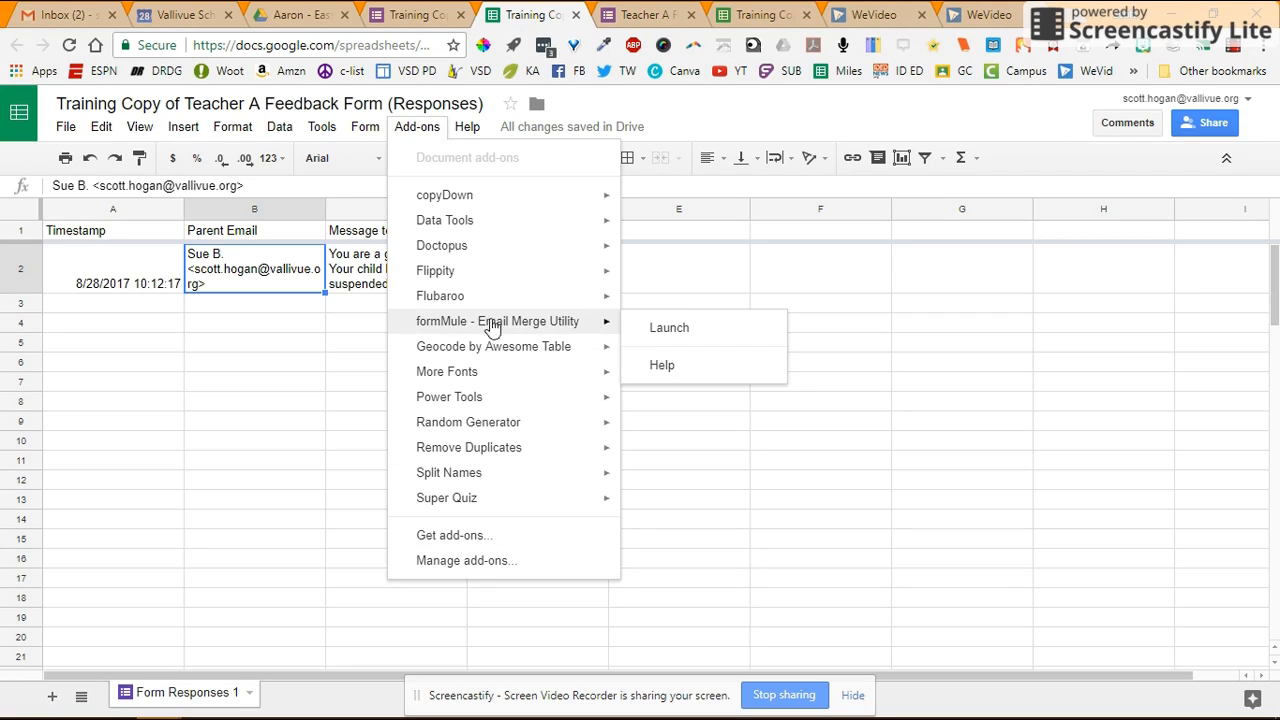
click(661, 330)
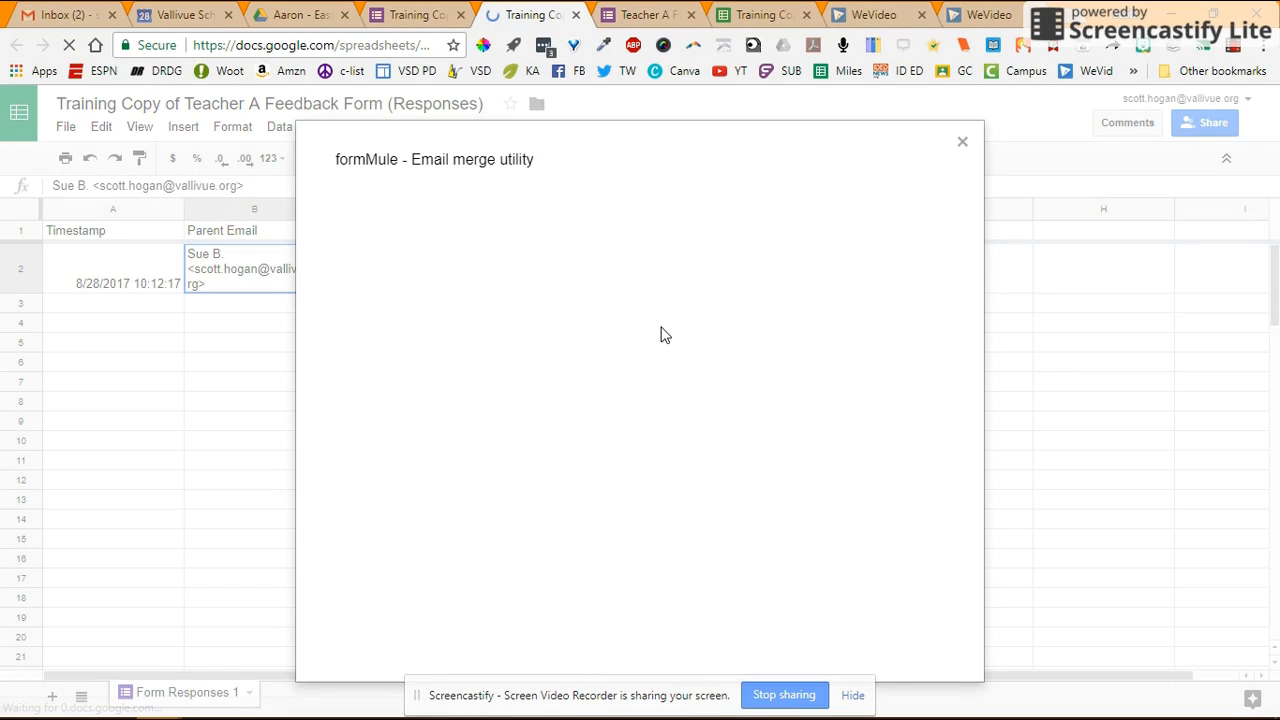
click(456, 260)
click(452, 292)
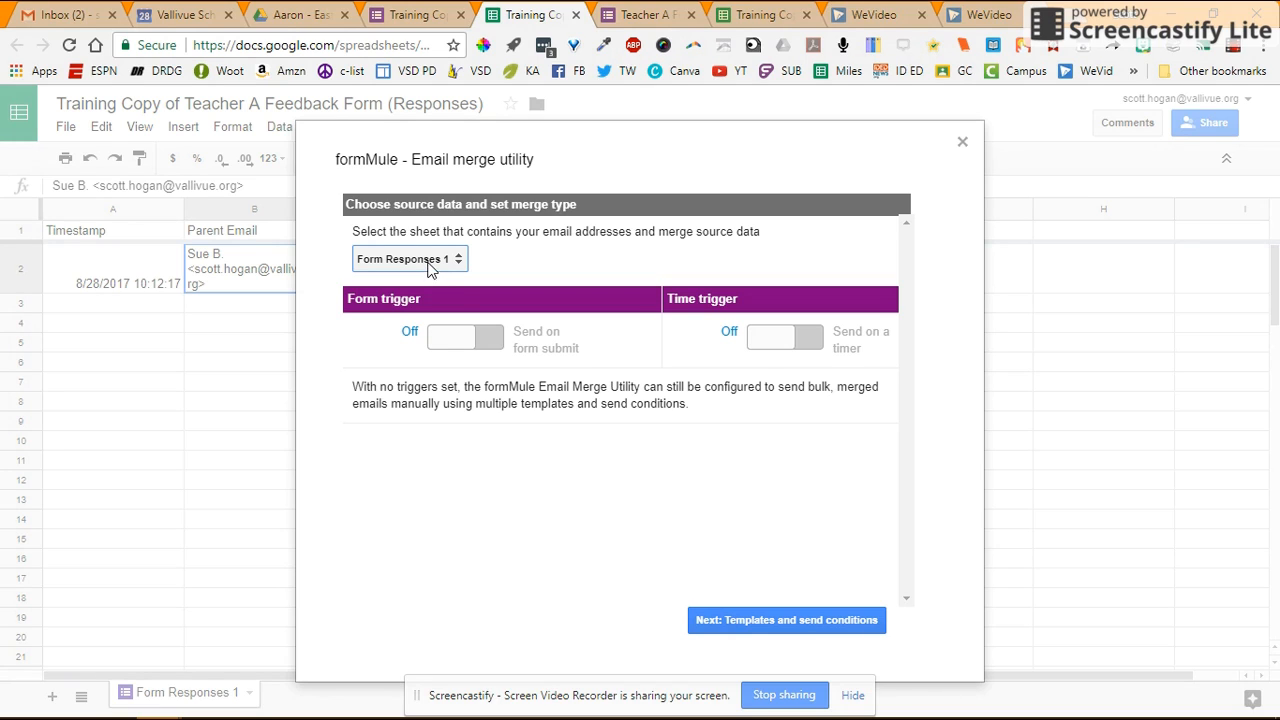
click(486, 344)
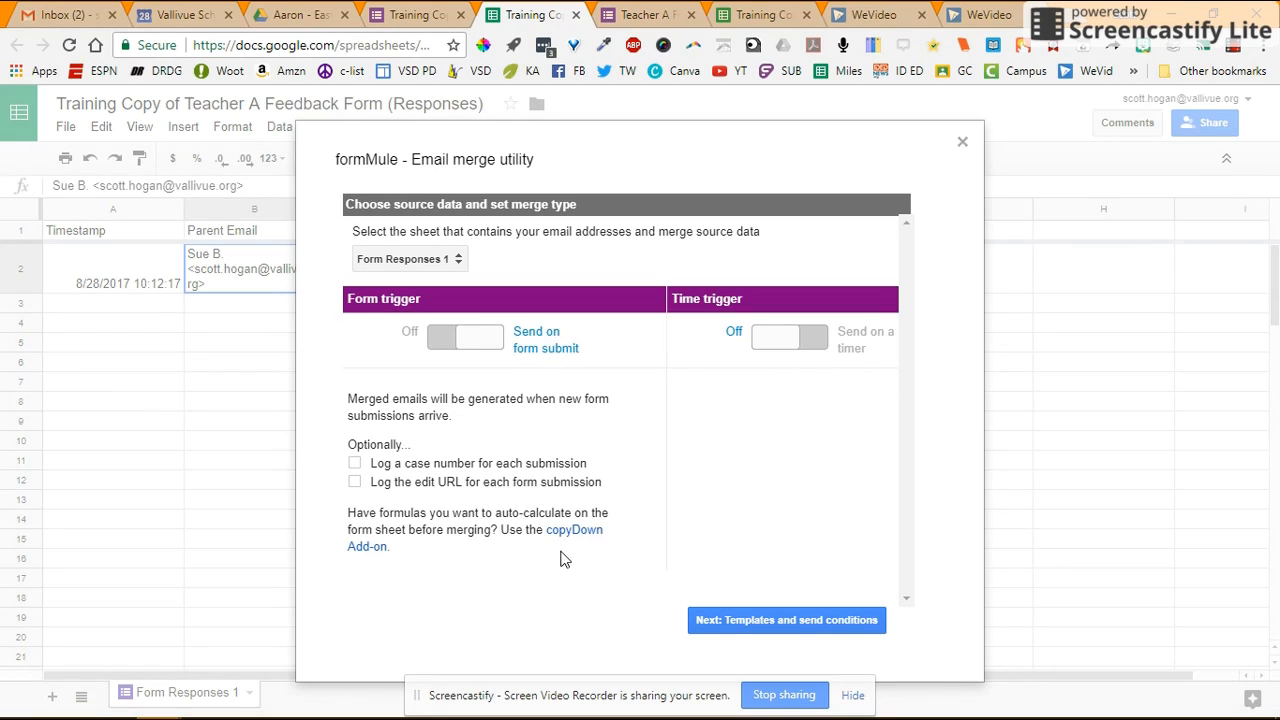
click(803, 617)
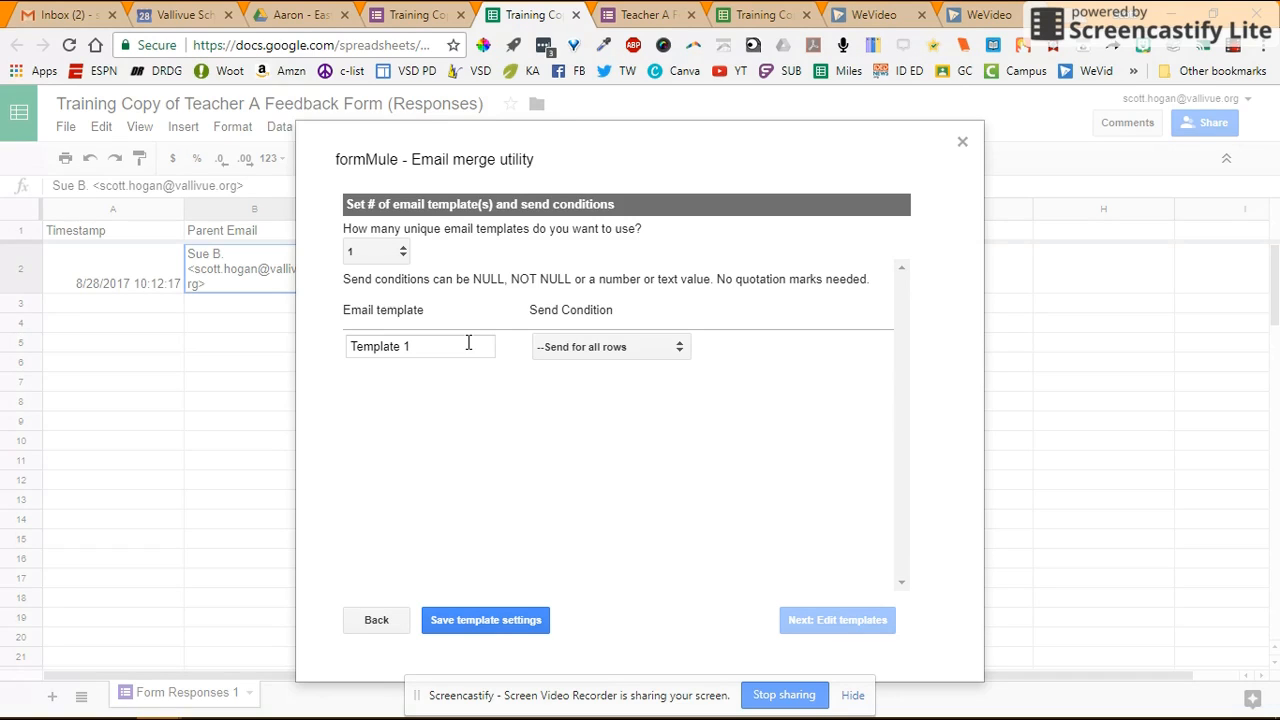
Keep the Template 1 send condition at "Send for all rows", save the template settings, and open the template for editing.
click(593, 347)
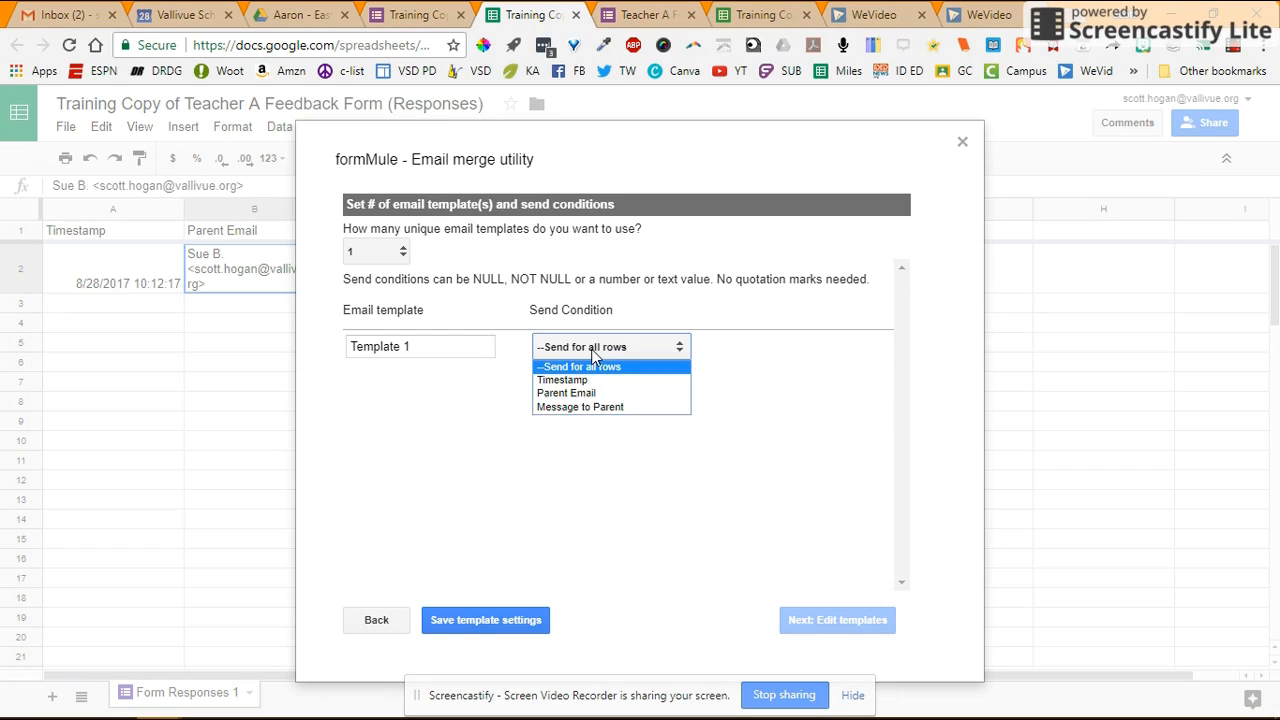
click(595, 348)
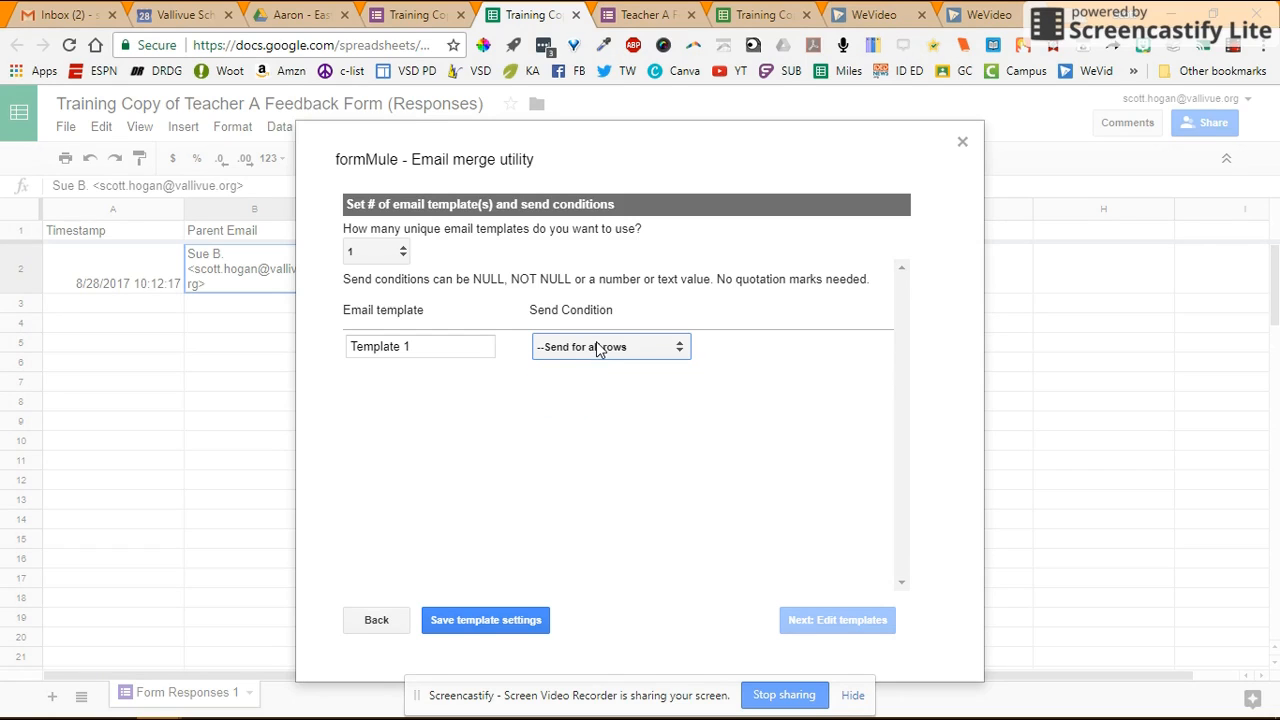
click(512, 620)
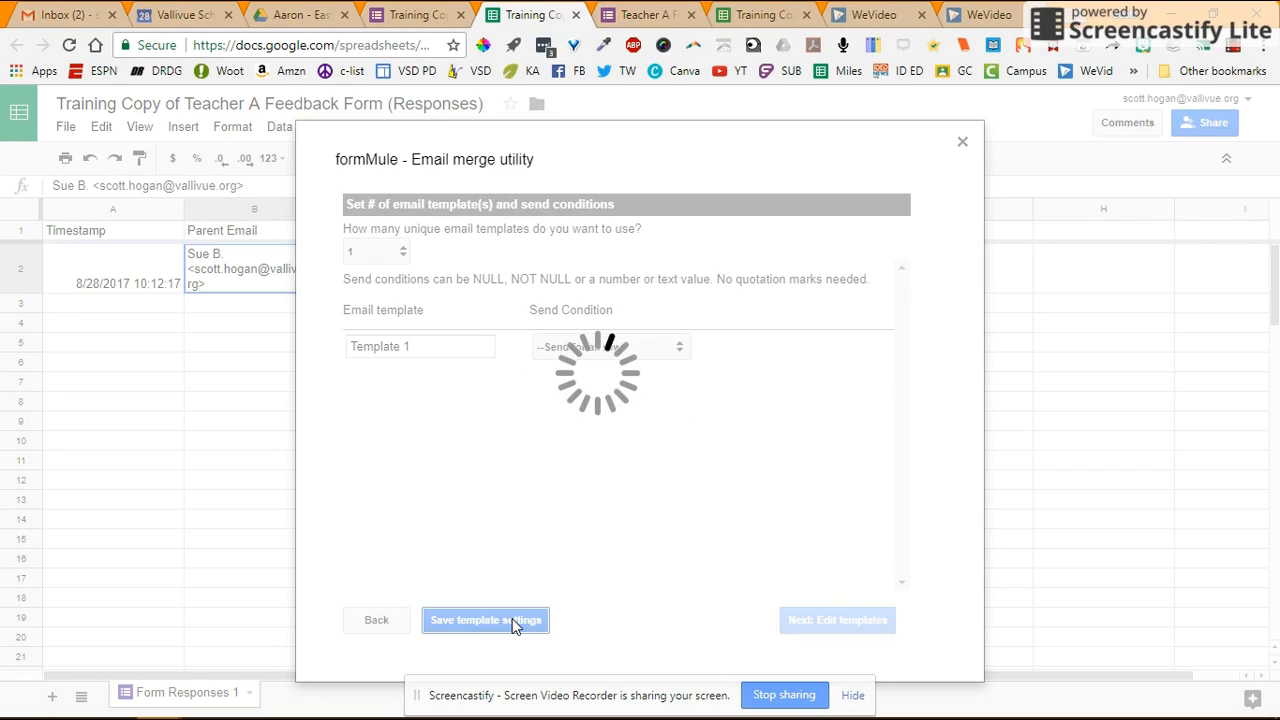
click(838, 620)
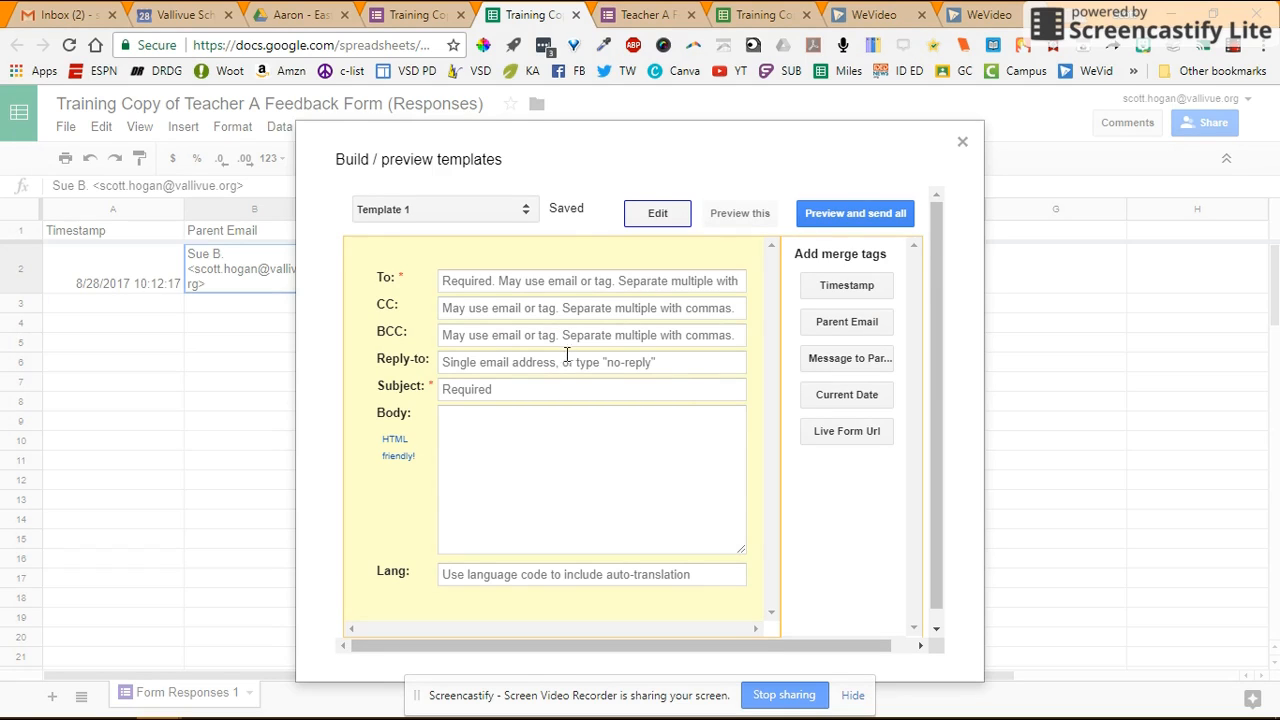
Address Template 1 to the Parent Email merge tag and set the subject to "Feedback from class today".
click(496, 283)
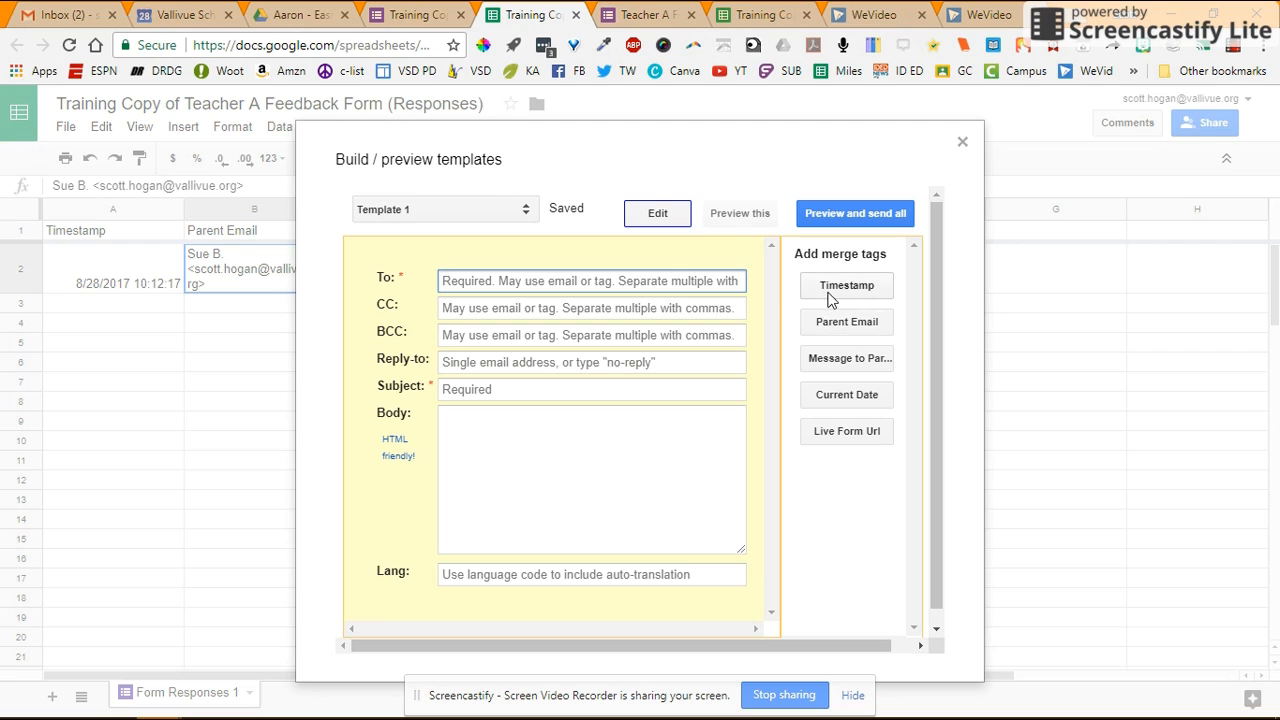
click(840, 322)
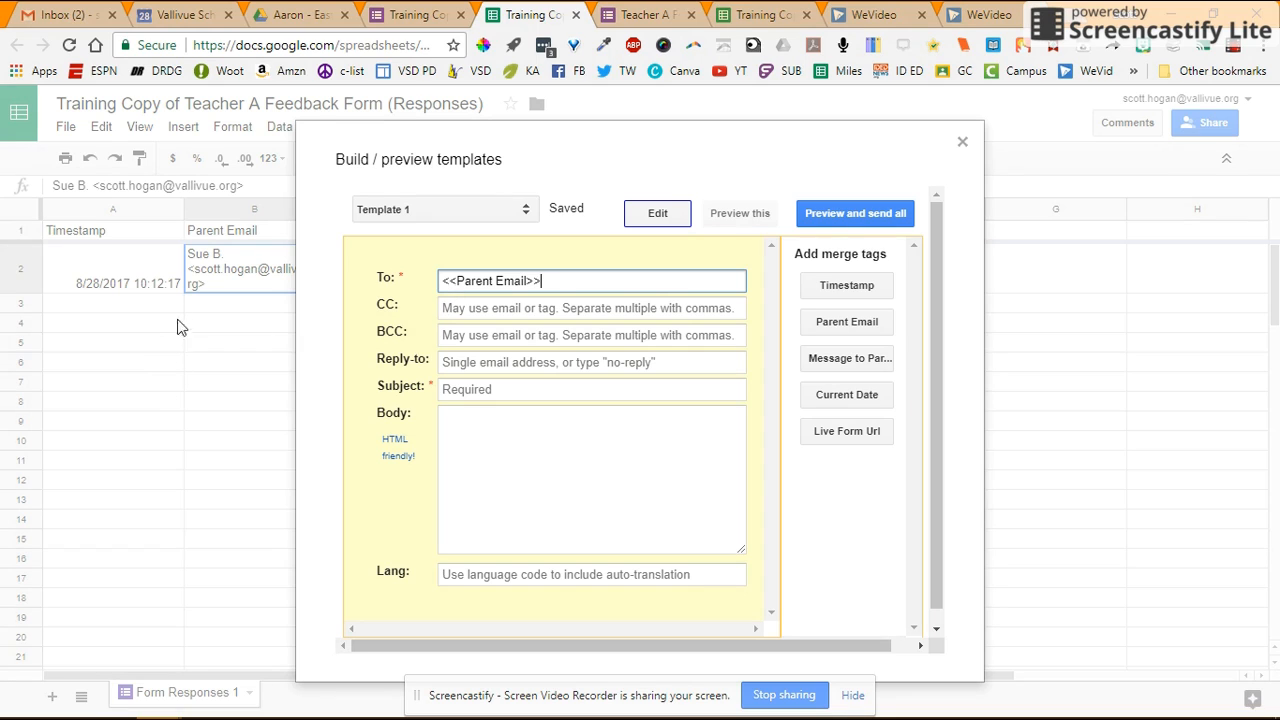
click(478, 389)
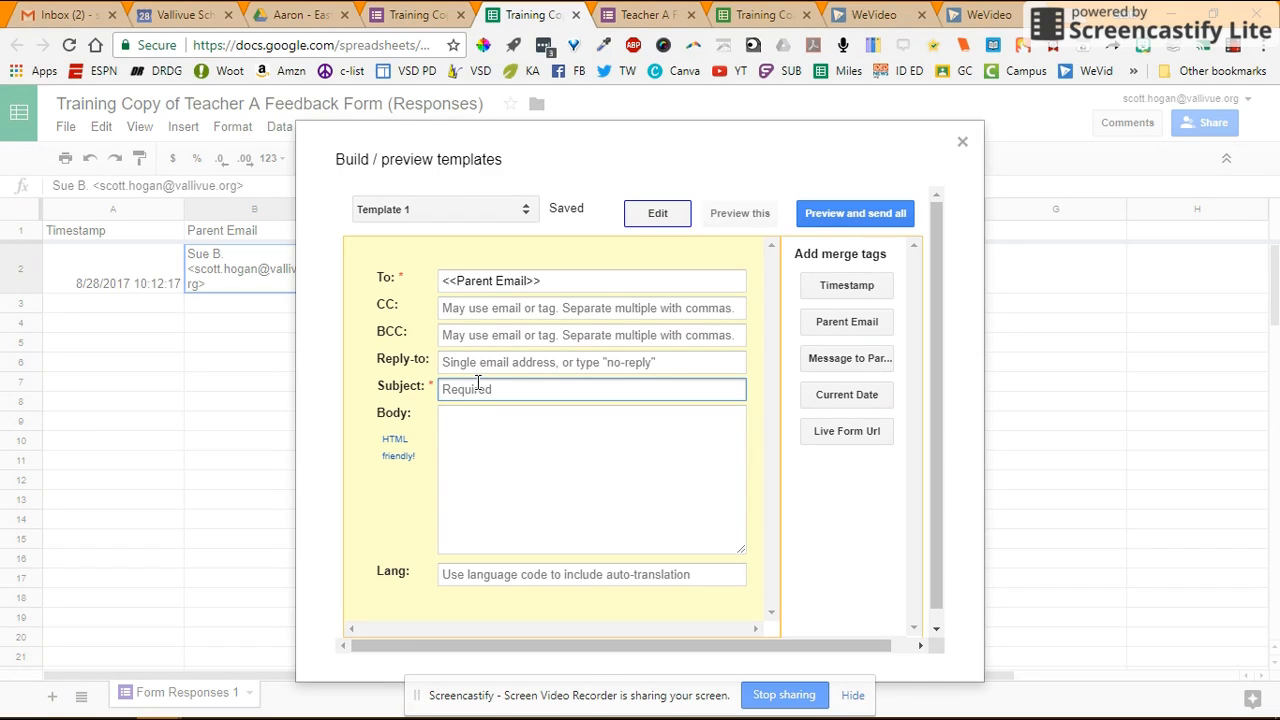
text(Feedback from class today)
Begin the body with "I just thought I'd let you know what happened today with your student in my class." and a blank line.
click(473, 418)
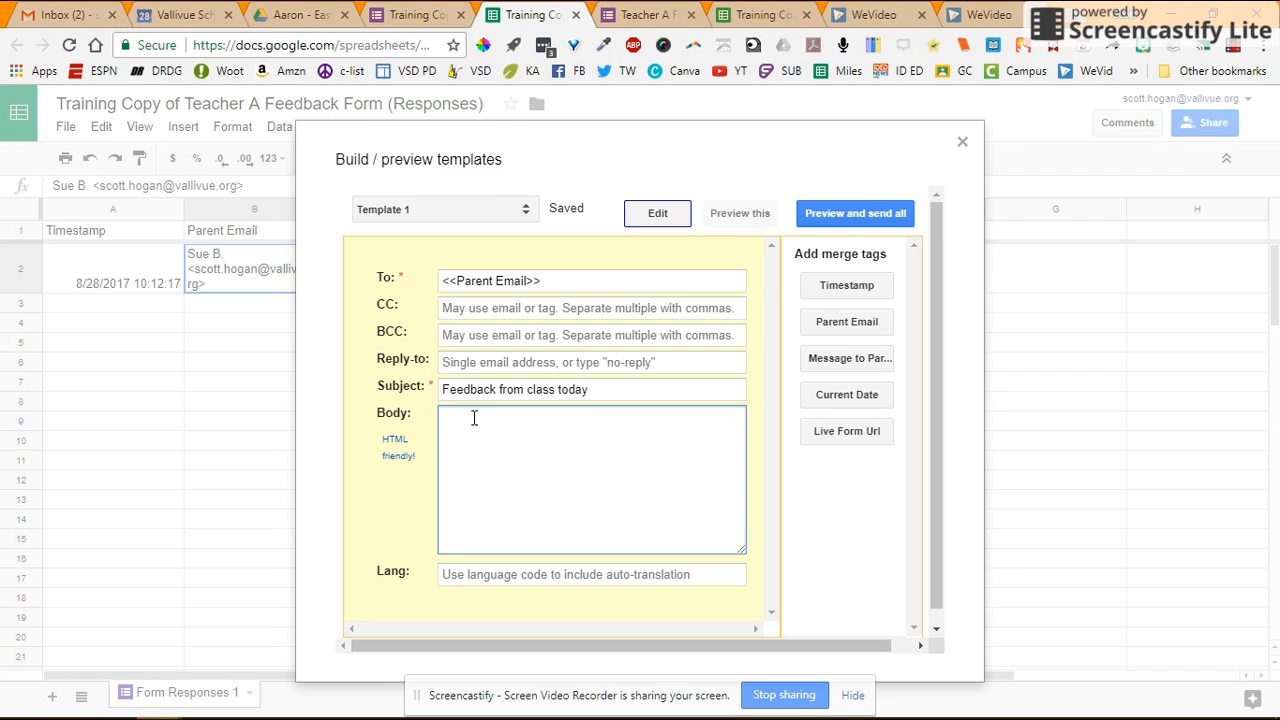
text(I just thought I'd let you know what happened today with your student in my class.)
key(Return)
key(Return)
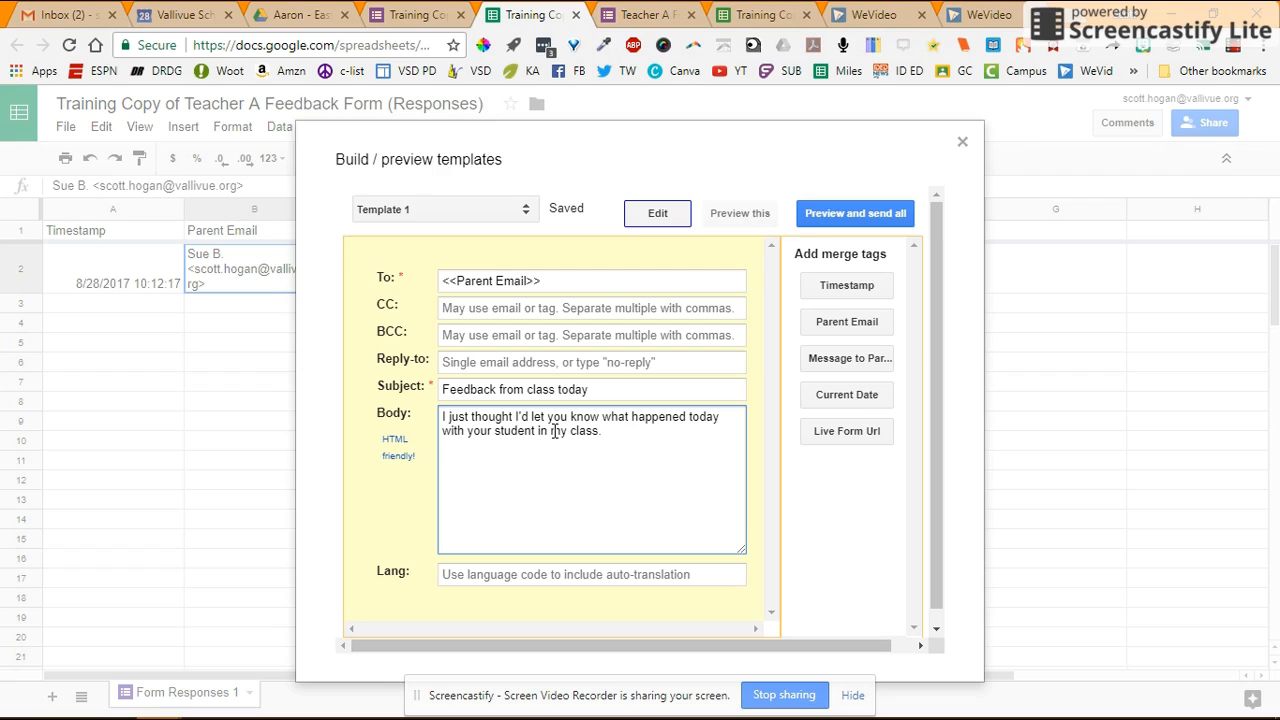
Add the Message to Parent merge tag to the body, remove its "Message to Parent:" label, and add line breaks after the tag.
click(857, 362)
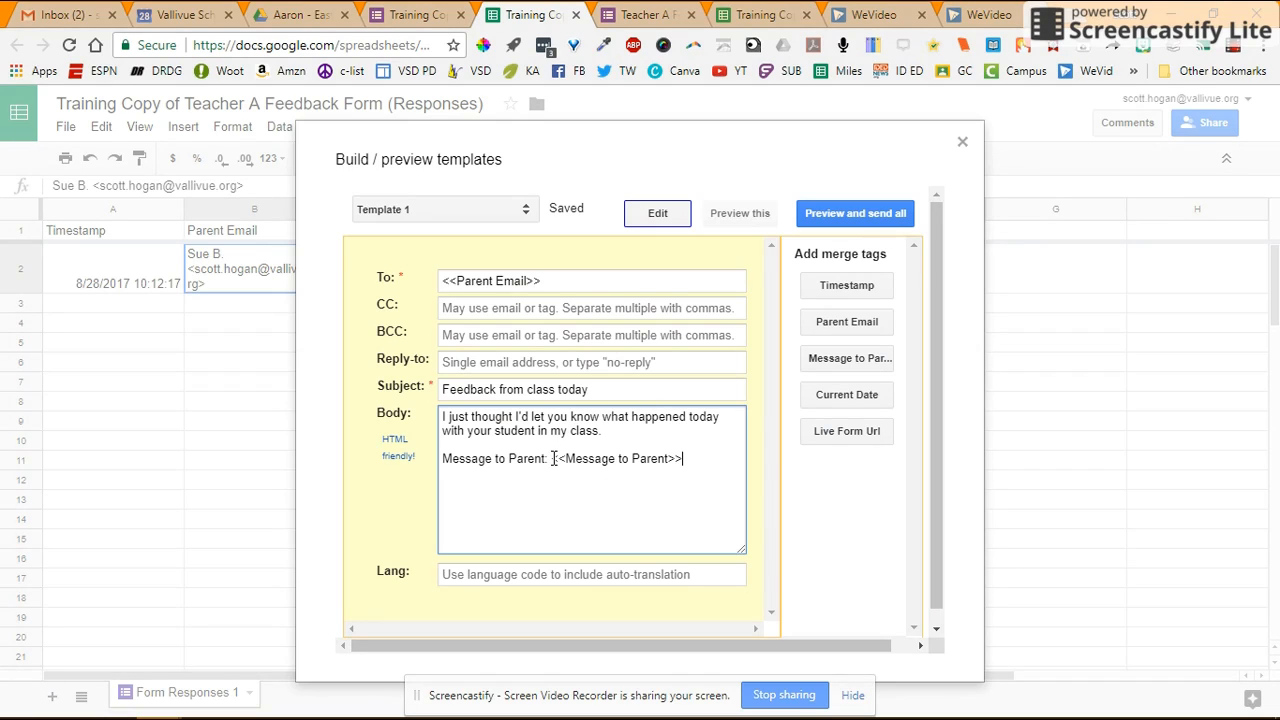
drag(553, 458, 446, 450)
key(BackSpace)
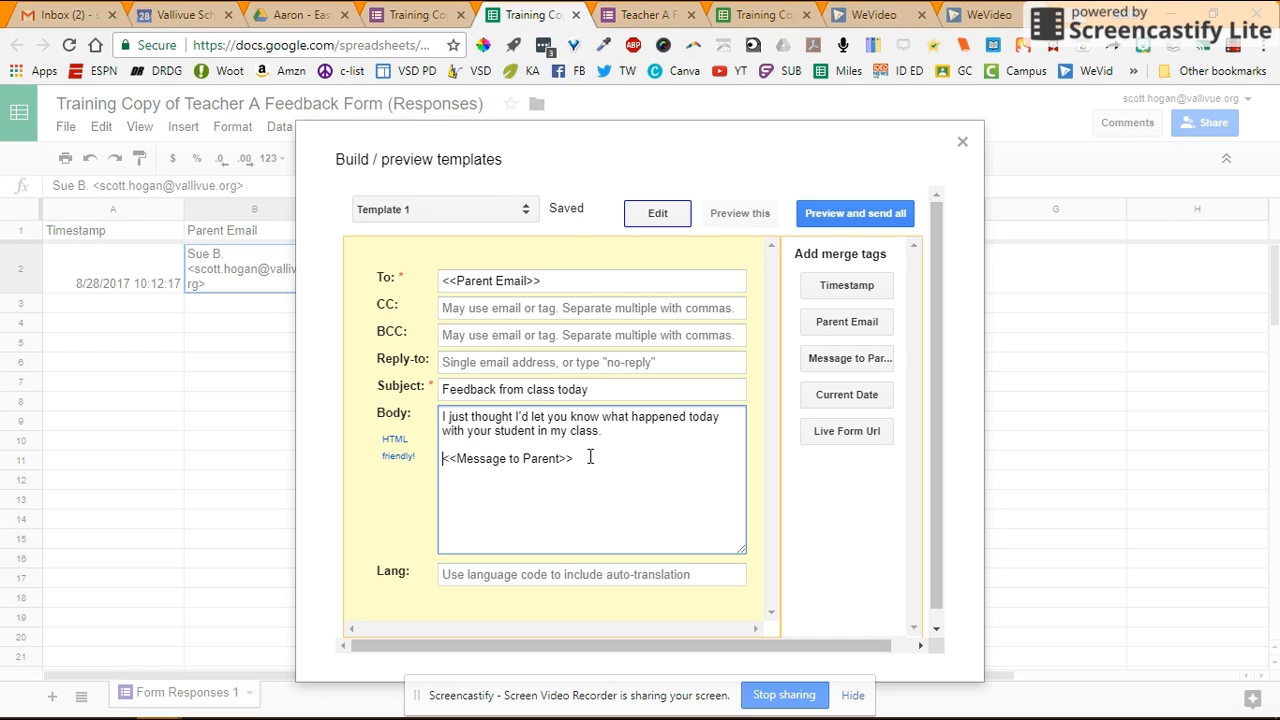
click(587, 457)
key(Return)
key(Return)
Preview and send the merged email, and open the received "Feedback from class today" message in the Gmail inbox.
click(843, 218)
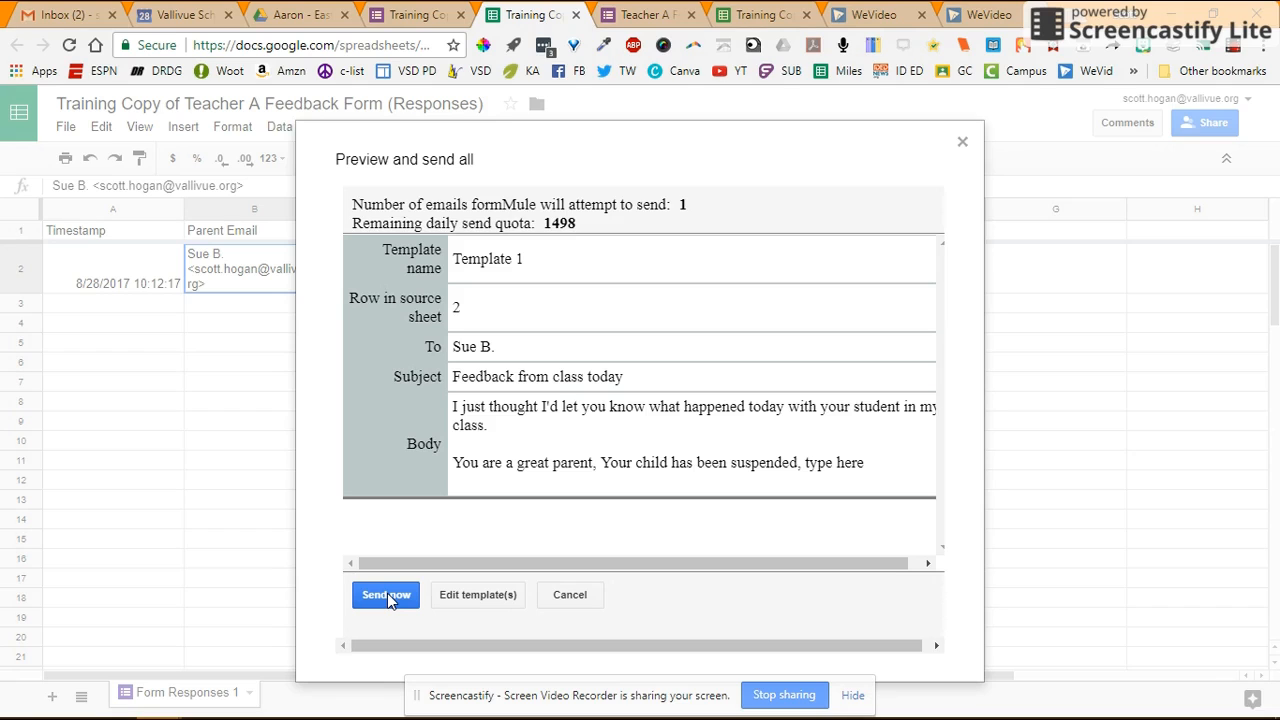
click(390, 593)
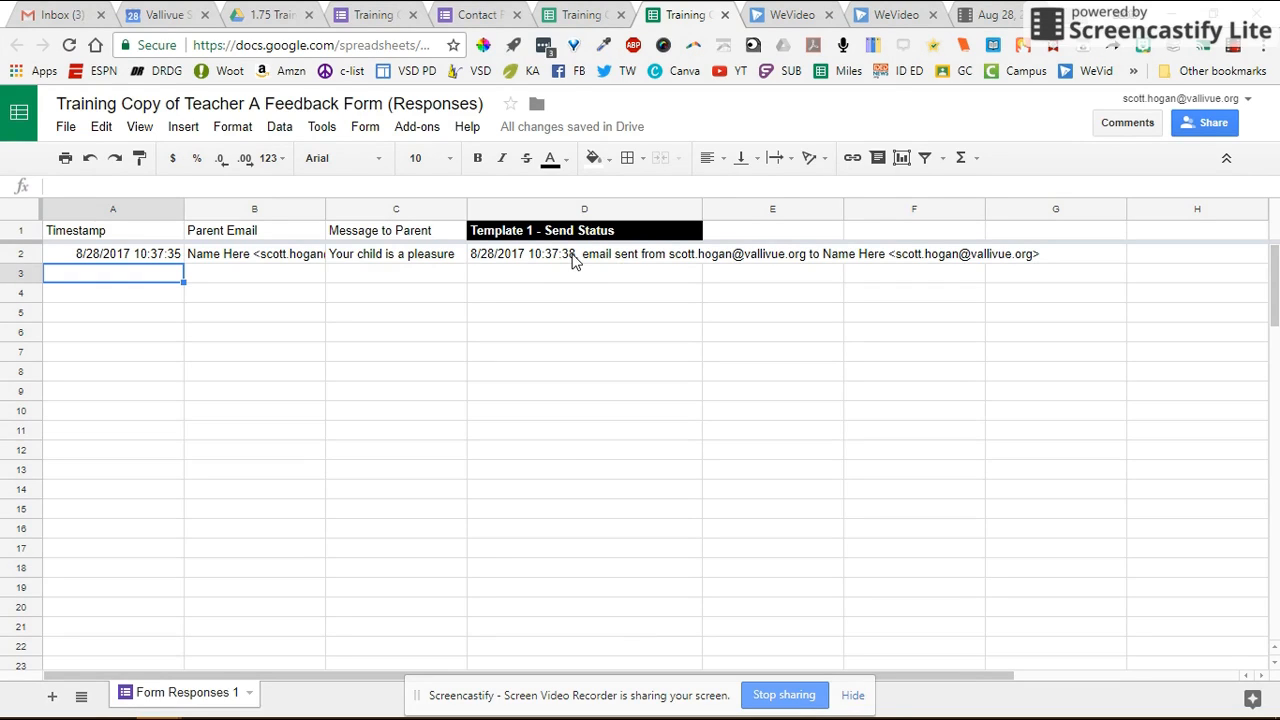
click(58, 16)
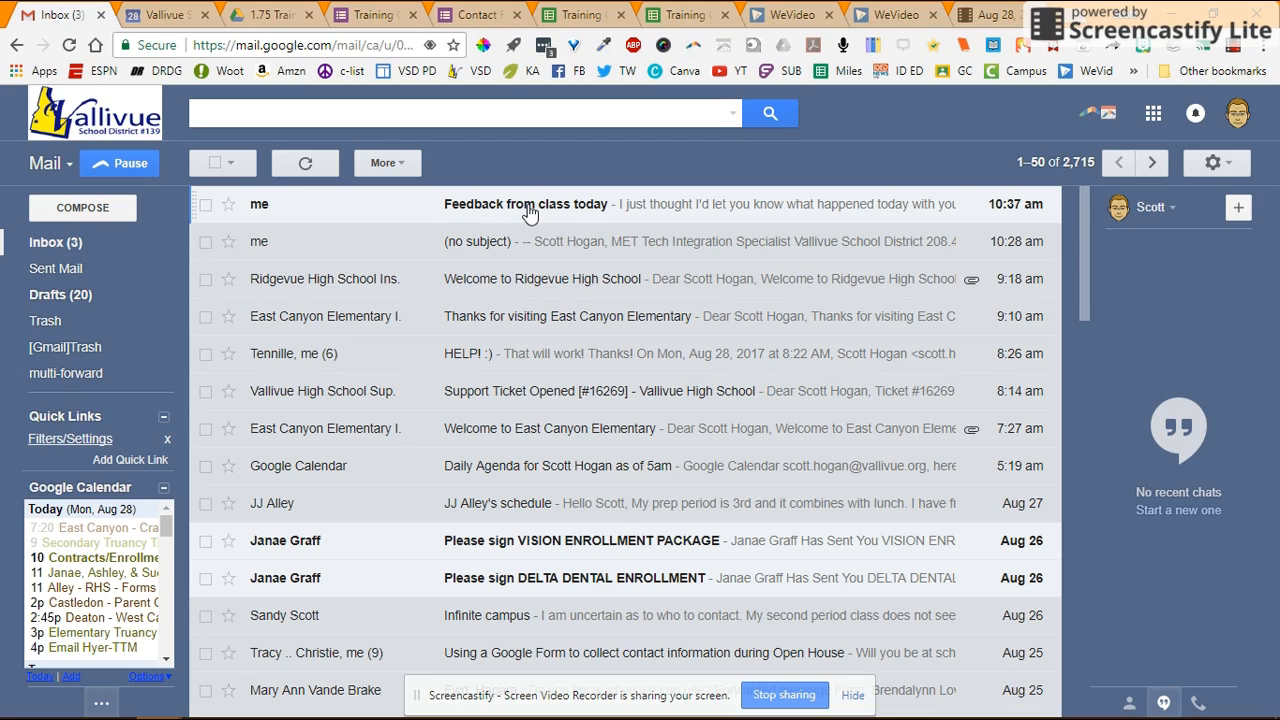
click(628, 204)
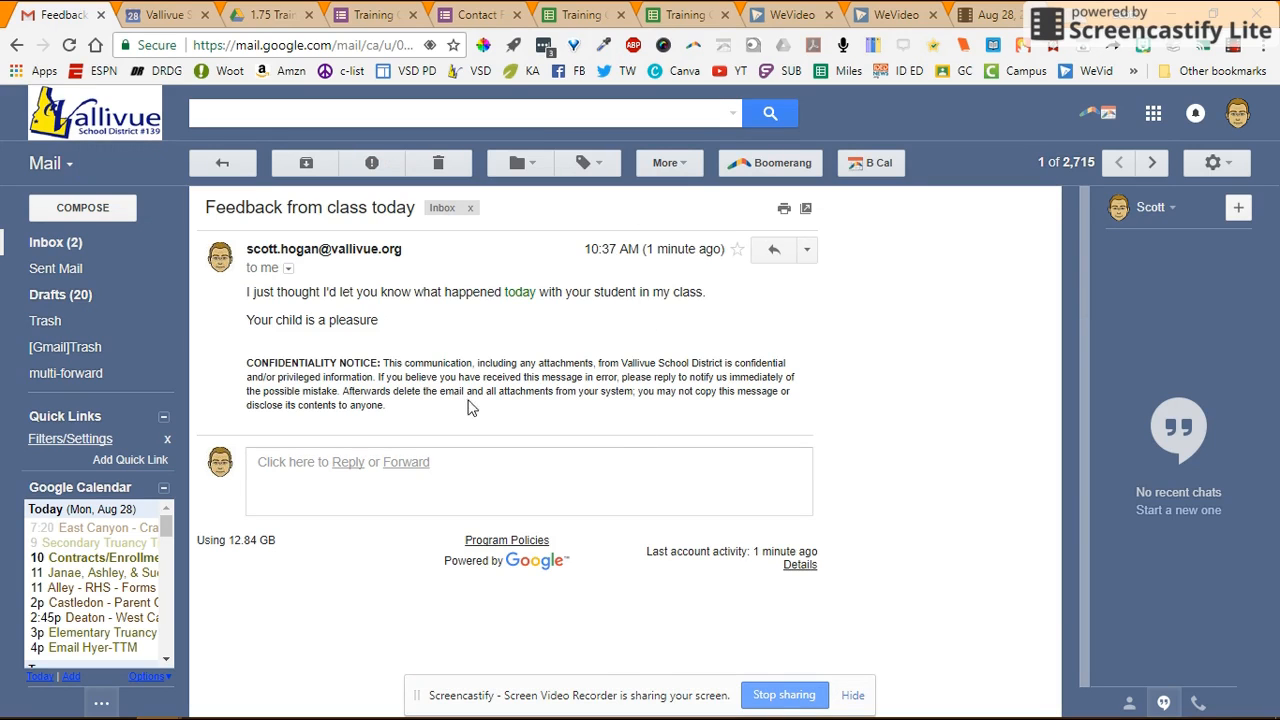